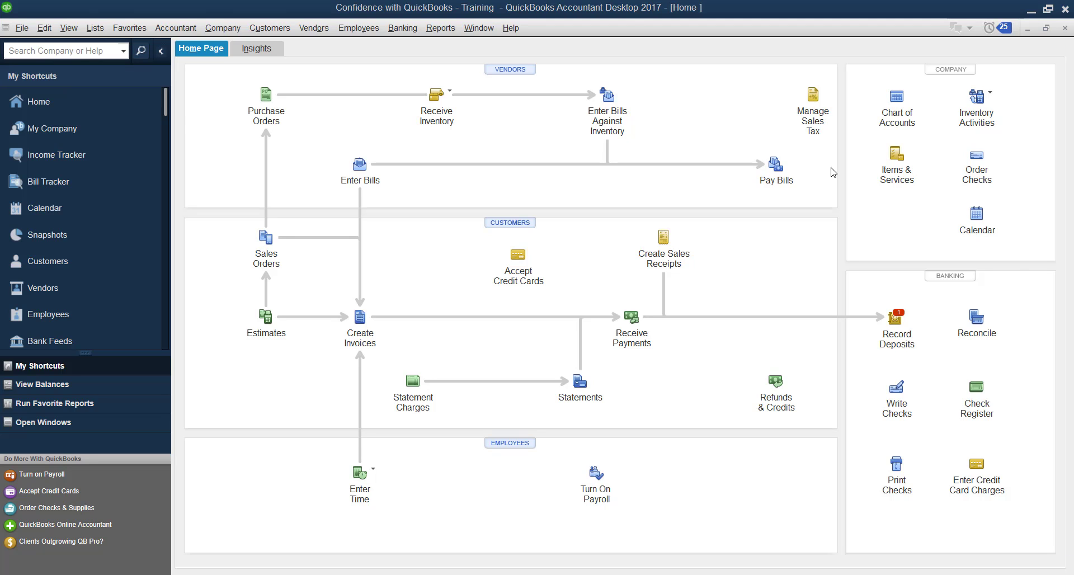
Step: Run the Profit & Loss Standard report and set its date range to All
left_click(441, 27)
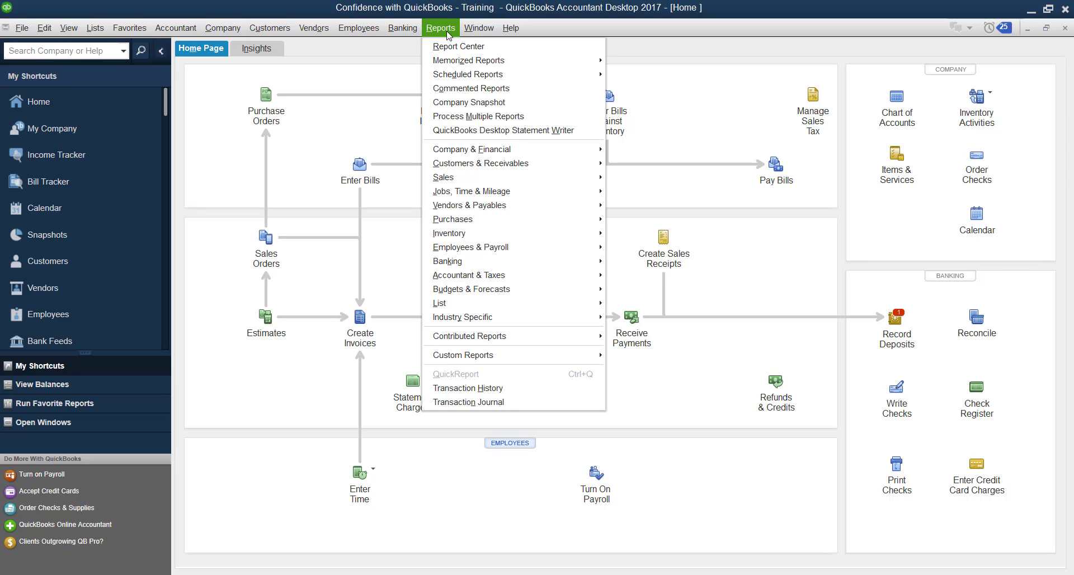
mouse_move(442, 58)
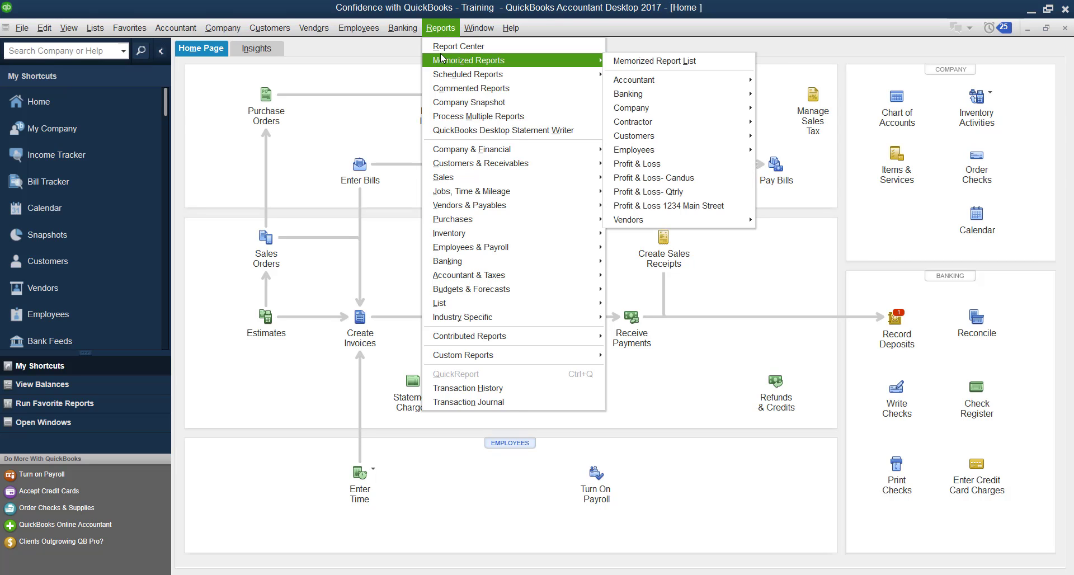
mouse_move(508, 149)
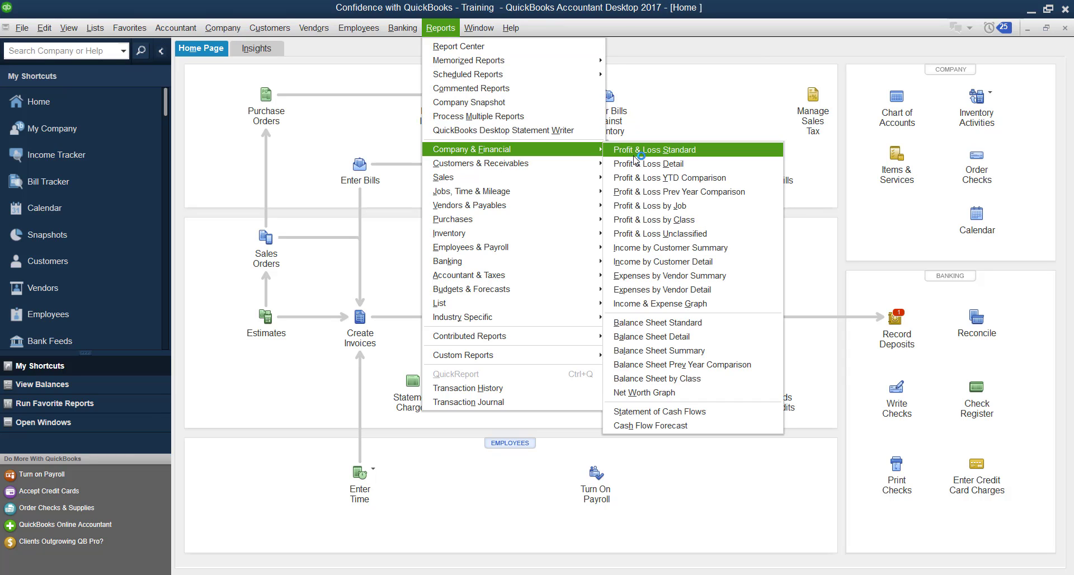
left_click(636, 158)
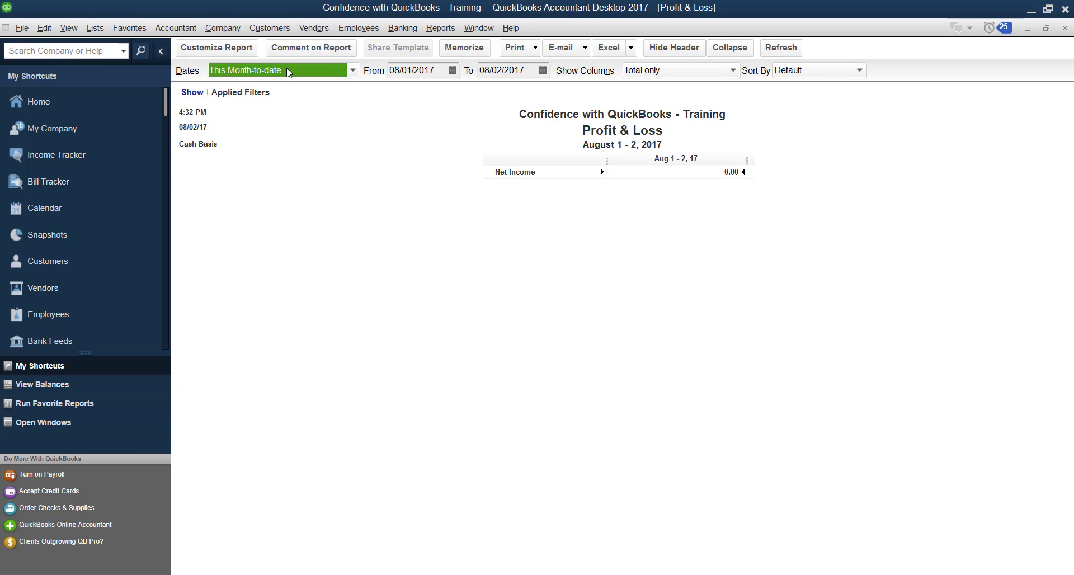
left_click(286, 68)
left_click(281, 89)
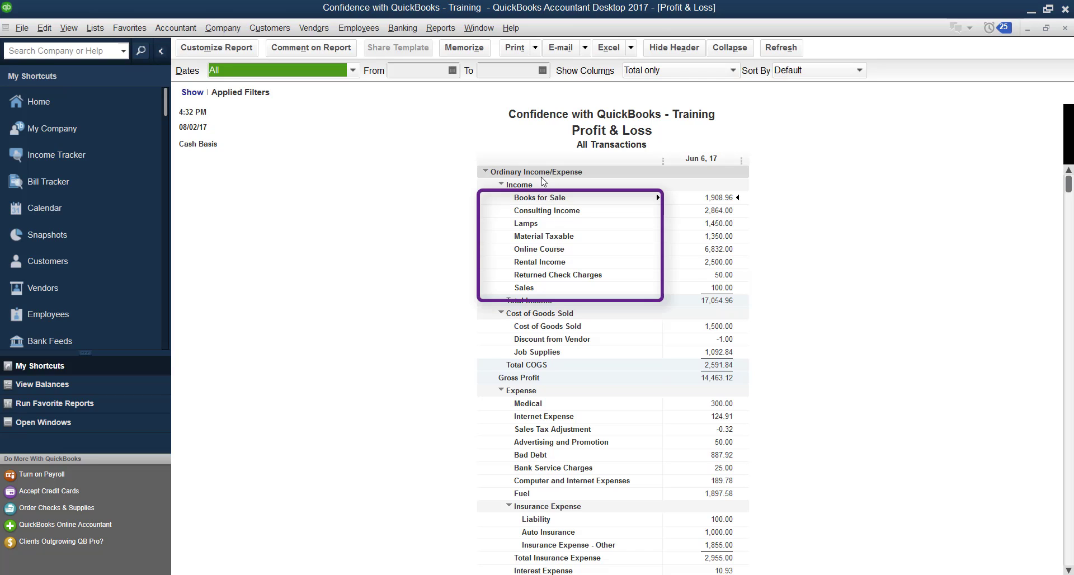
Step: Open the Chart of Accounts and select Consulting Income among the income accounts
left_click(95, 28)
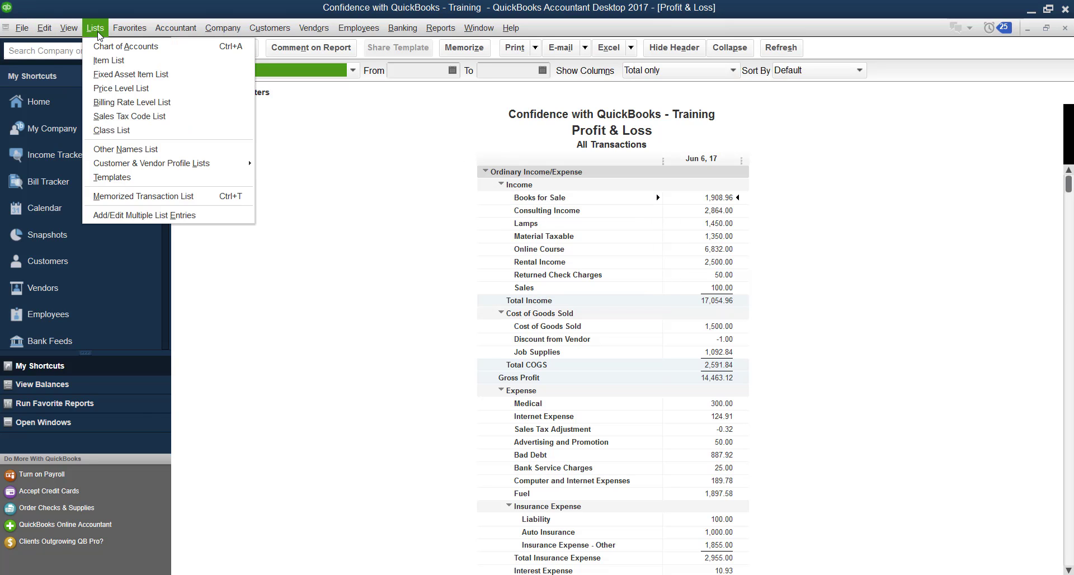
left_click(105, 50)
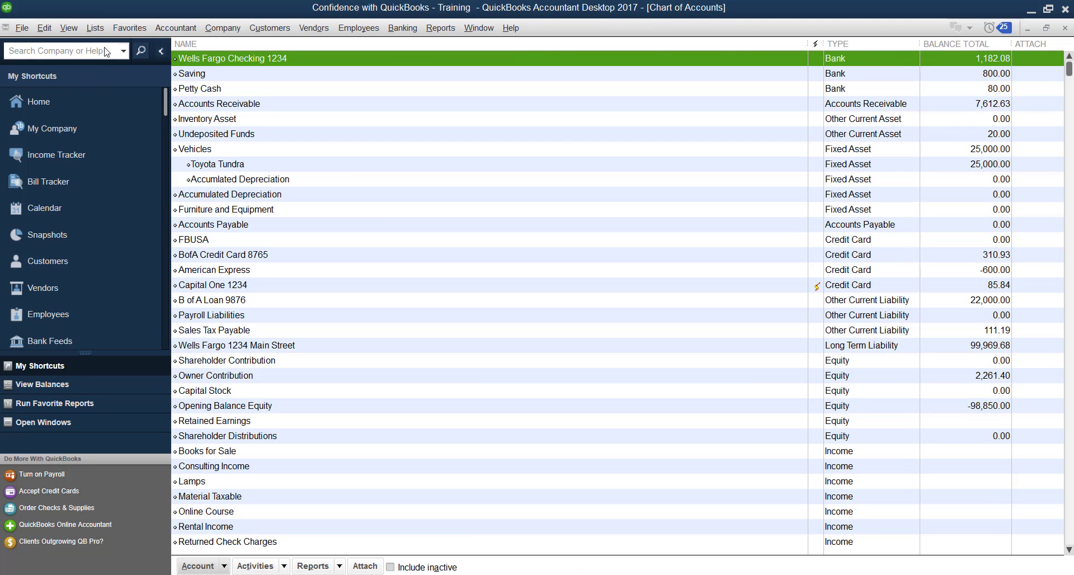
scroll(292, 366, "down", 4)
scroll(291, 367, "down", 6)
scroll(381, 394, "up", 4)
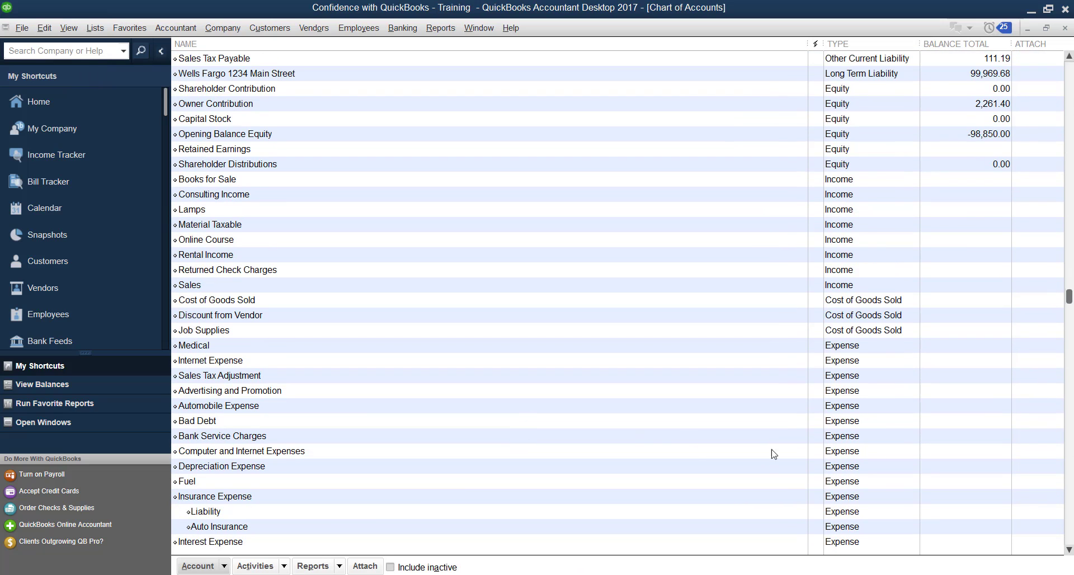
left_click(298, 194)
left_click(294, 185)
left_click(288, 199)
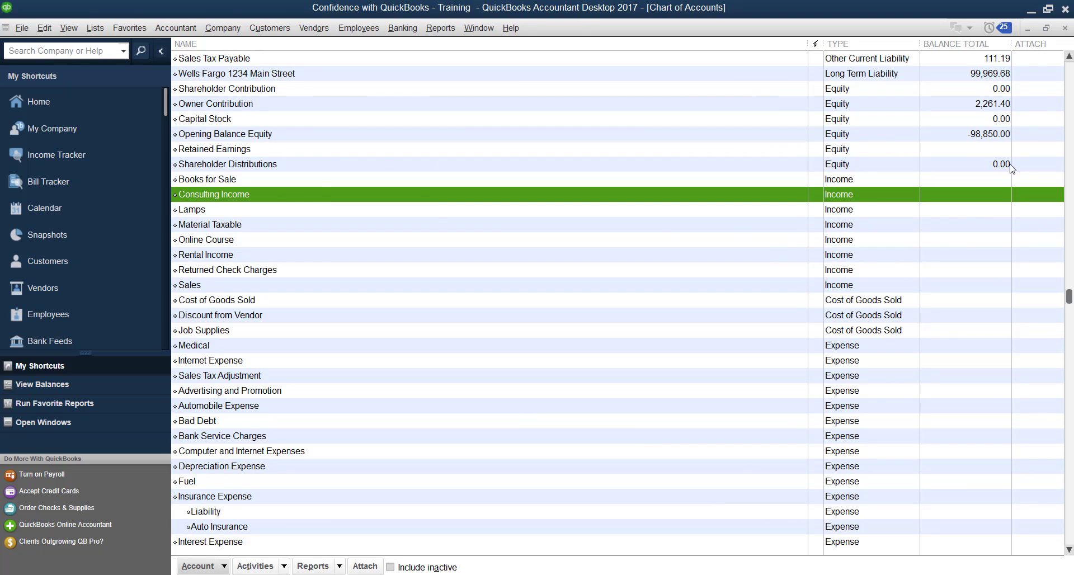
Step: Restore the windows to floating size, collapse the shortcuts sidebar, and place the Profit & Loss report beside the Chart of Accounts at full height
left_click(1045, 28)
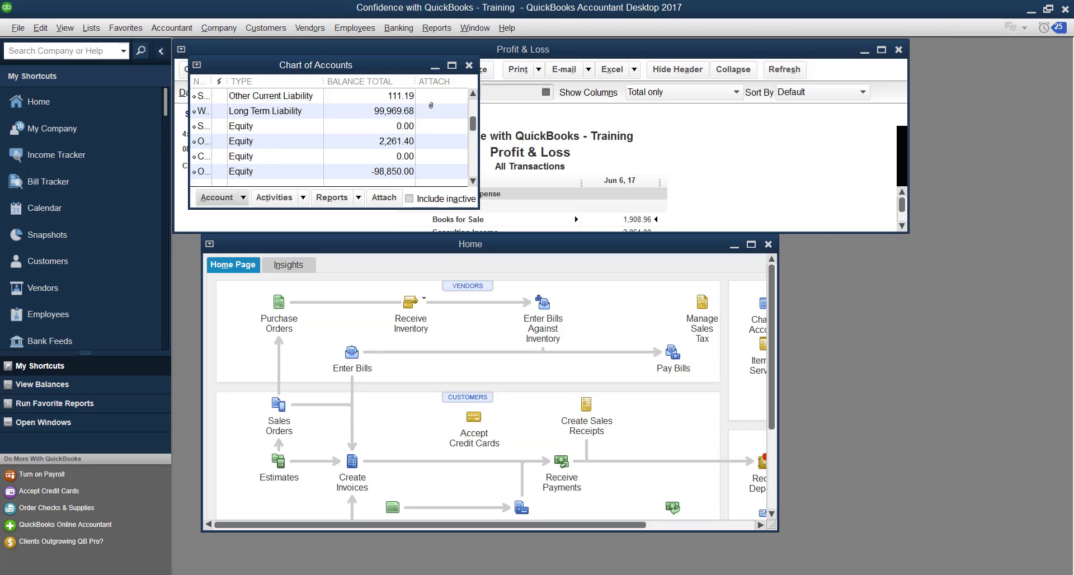
left_click(161, 51)
left_click(490, 60)
left_click_drag(640, 48, 892, 36)
scroll(894, 175, "down", 1)
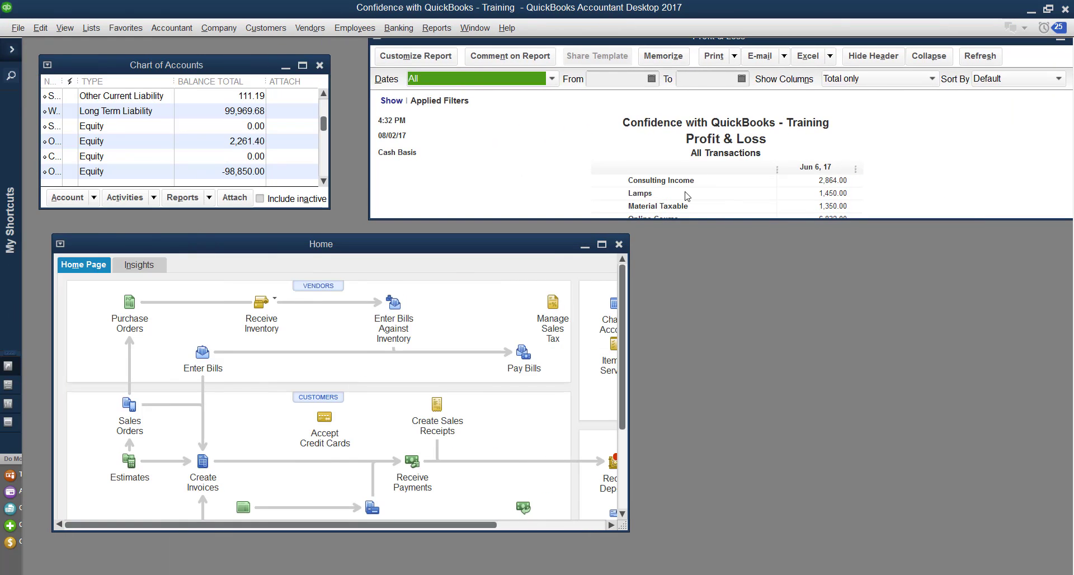
left_click_drag(689, 225, 696, 572)
scroll(683, 398, "up", 1)
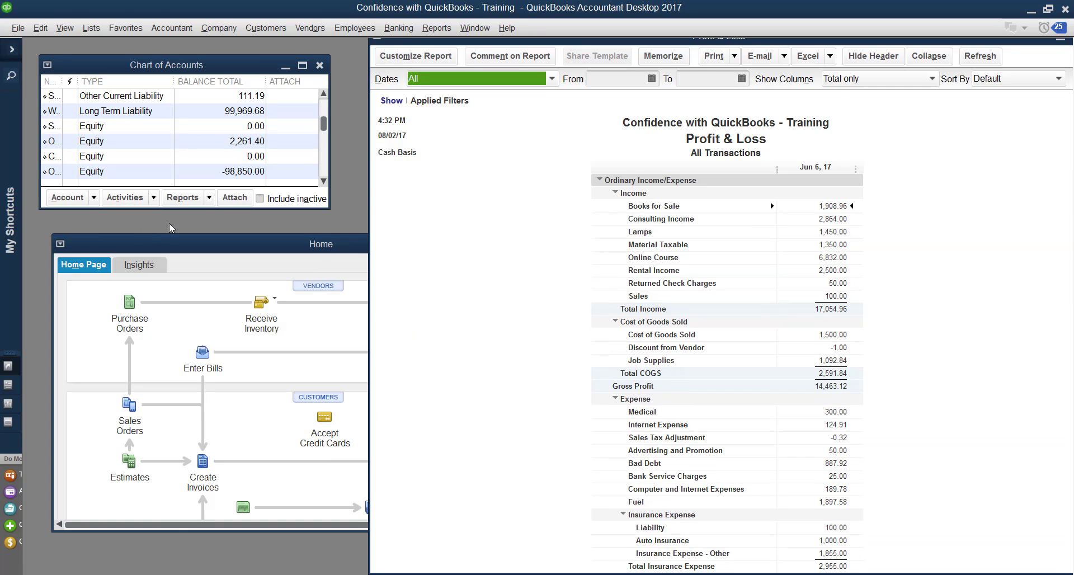
Step: Make the Chart of Accounts window taller and widen its Name column so the account names are readable
left_click_drag(176, 208, 168, 498)
left_click_drag(62, 81, 258, 147)
scroll(156, 238, "down", 2)
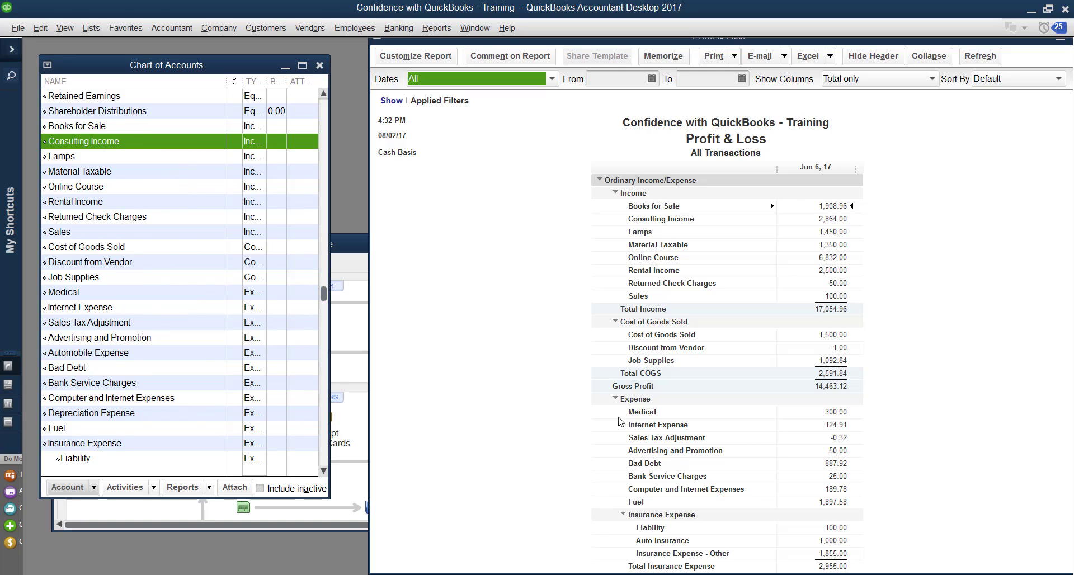
Step: Compare the Insurance Expense account and its Liability and Auto Insurance subaccounts with the matching Profit & Loss lines, including Insurance Expense - Other
scroll(203, 336, "down", 1)
scroll(203, 337, "down", 1)
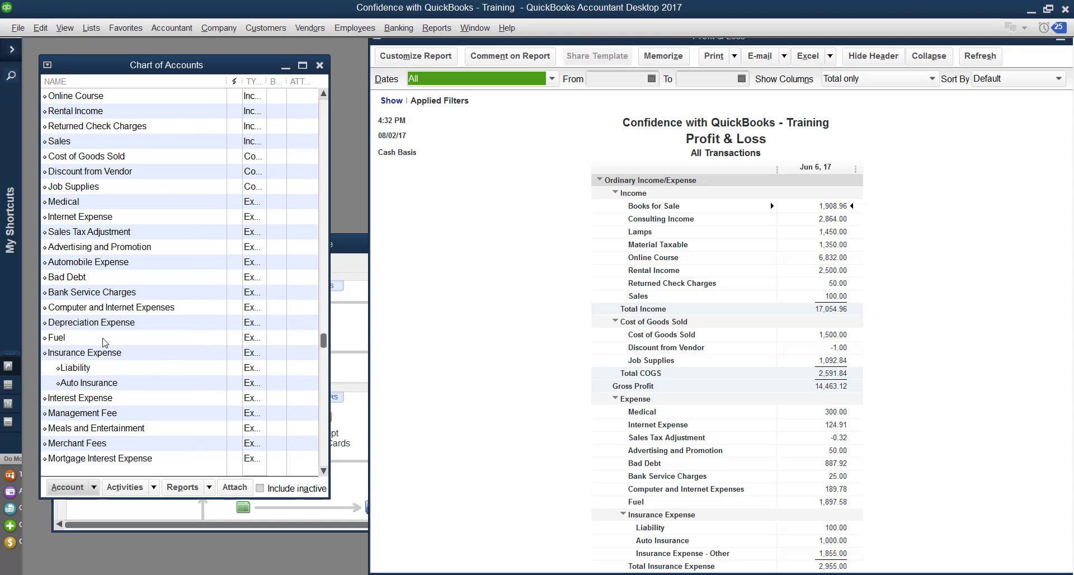
left_click(107, 353)
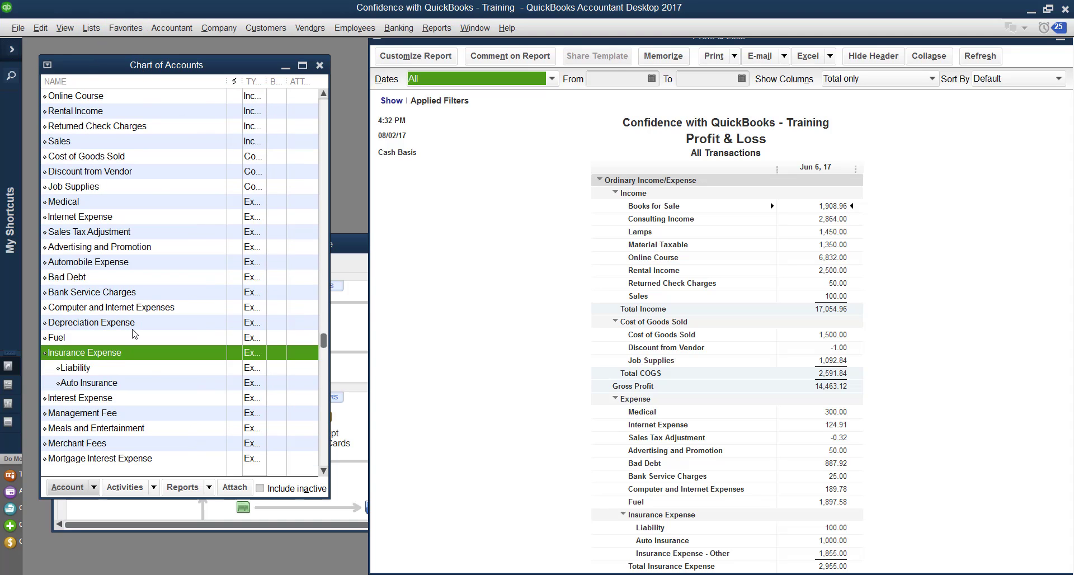
left_click(106, 371)
left_click(109, 385)
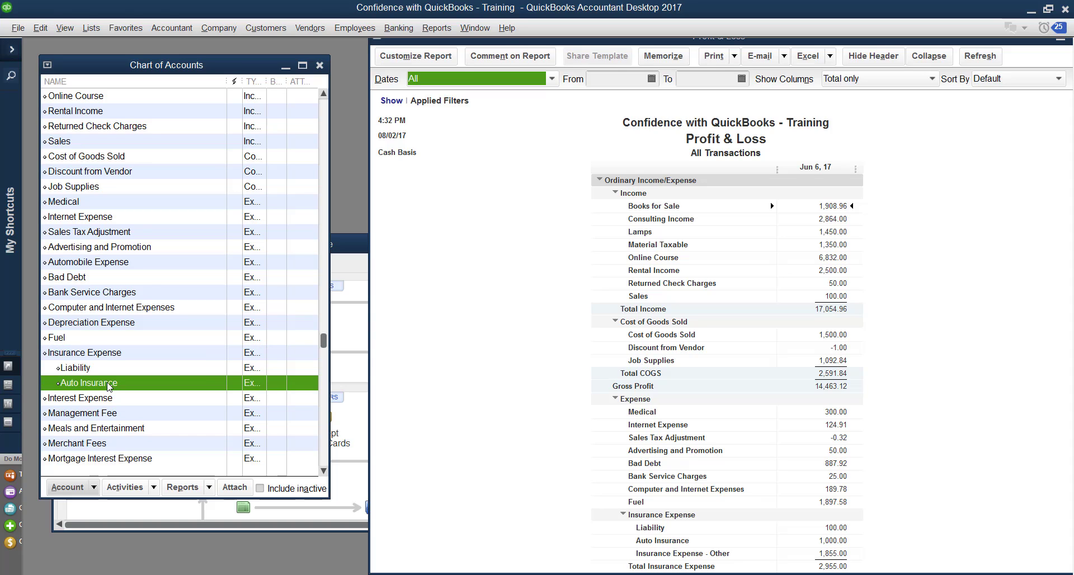
scroll(692, 474, "down", 2)
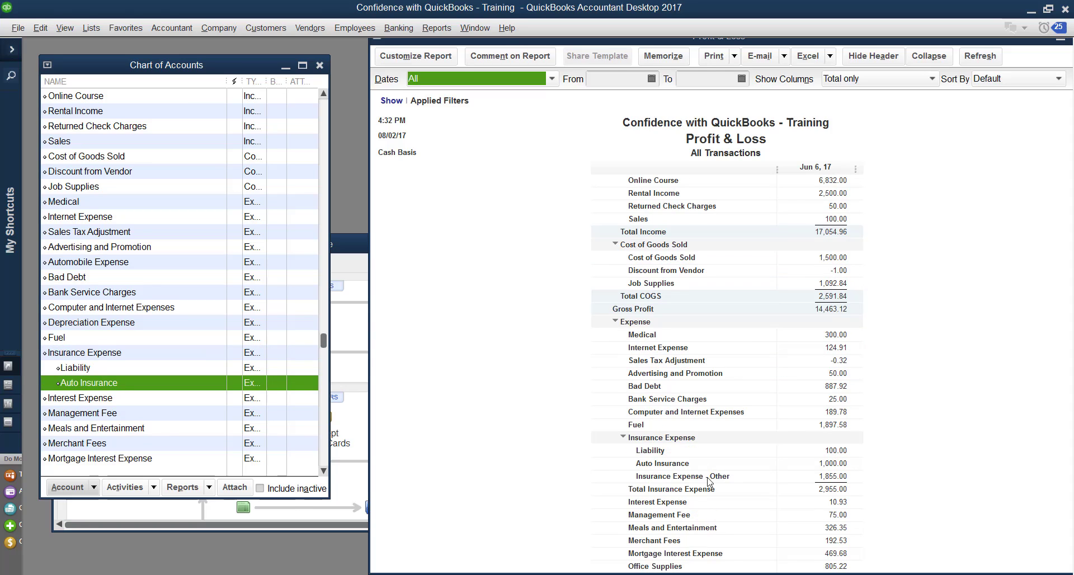
left_click(675, 462)
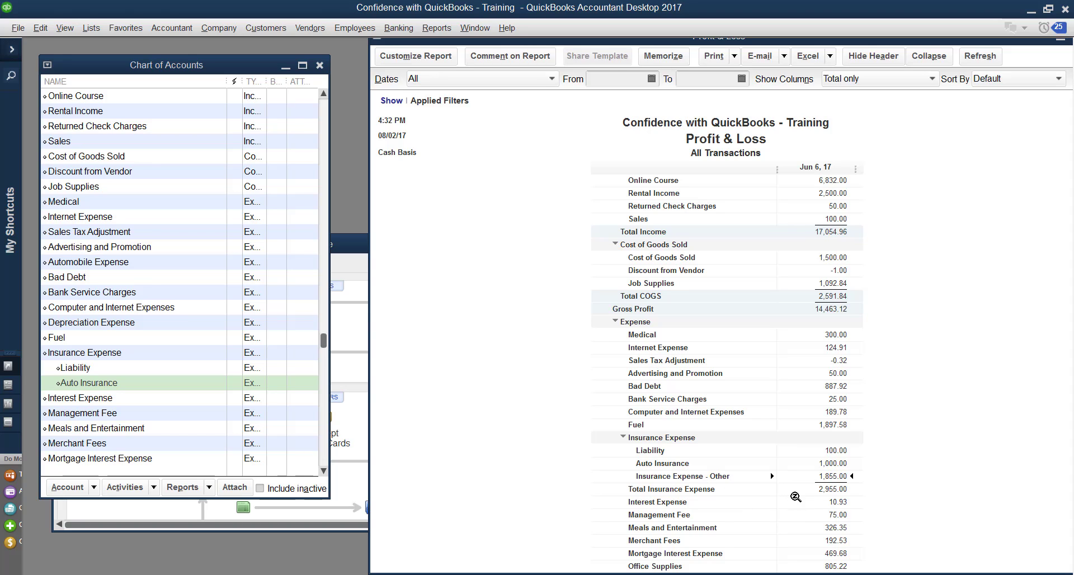
scroll(724, 492, "down", 3)
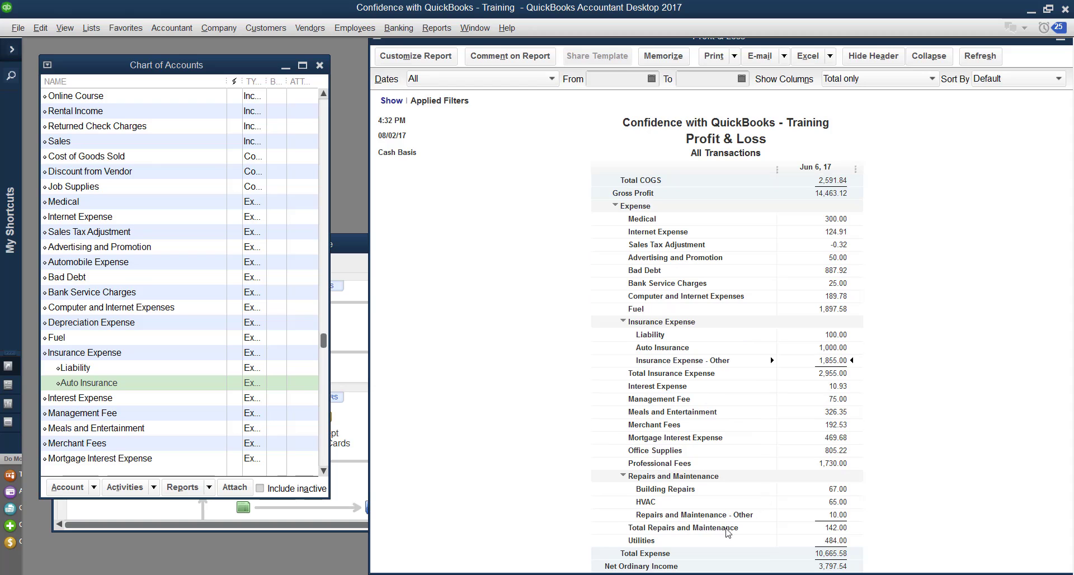
scroll(850, 519, "up", 1)
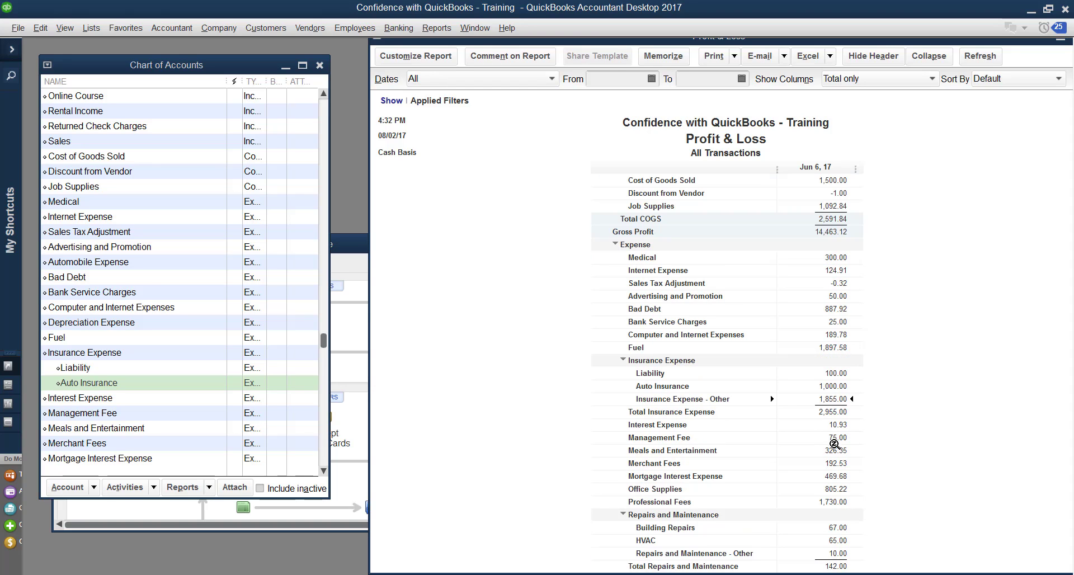
Step: Open the Sinclair Insurance bill behind Insurance Expense - Other and reassign its expense line to the Liability subaccount
double_click(835, 399)
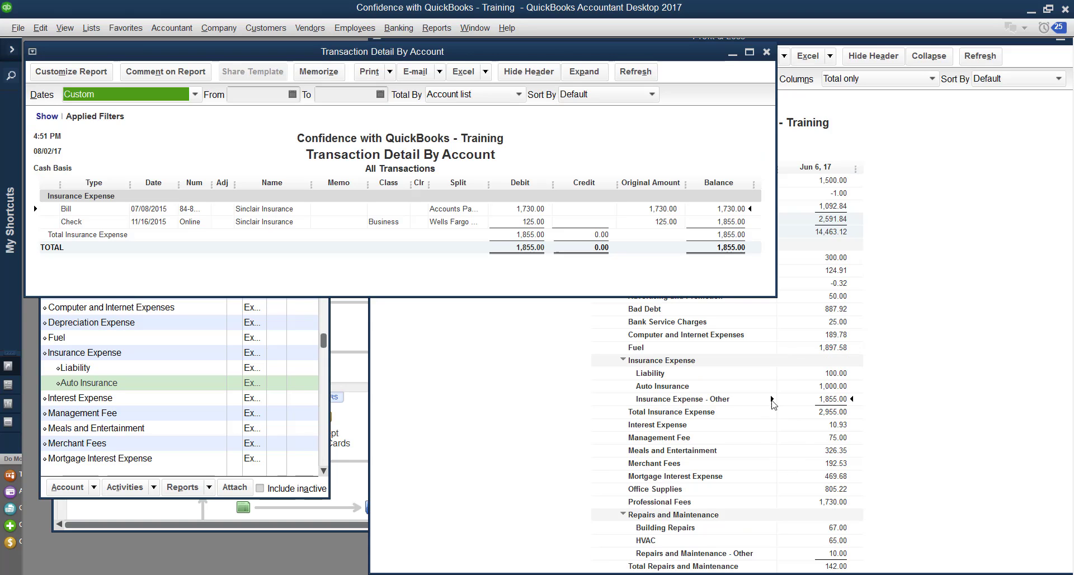
left_click(671, 208)
double_click(672, 208)
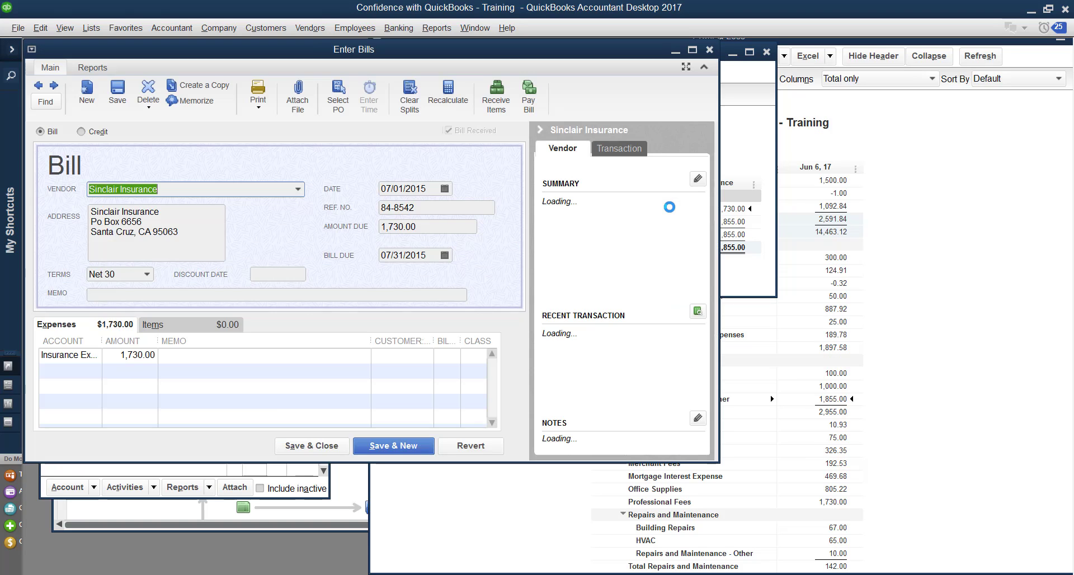
left_click(83, 355)
left_click(95, 356)
key("Escape")
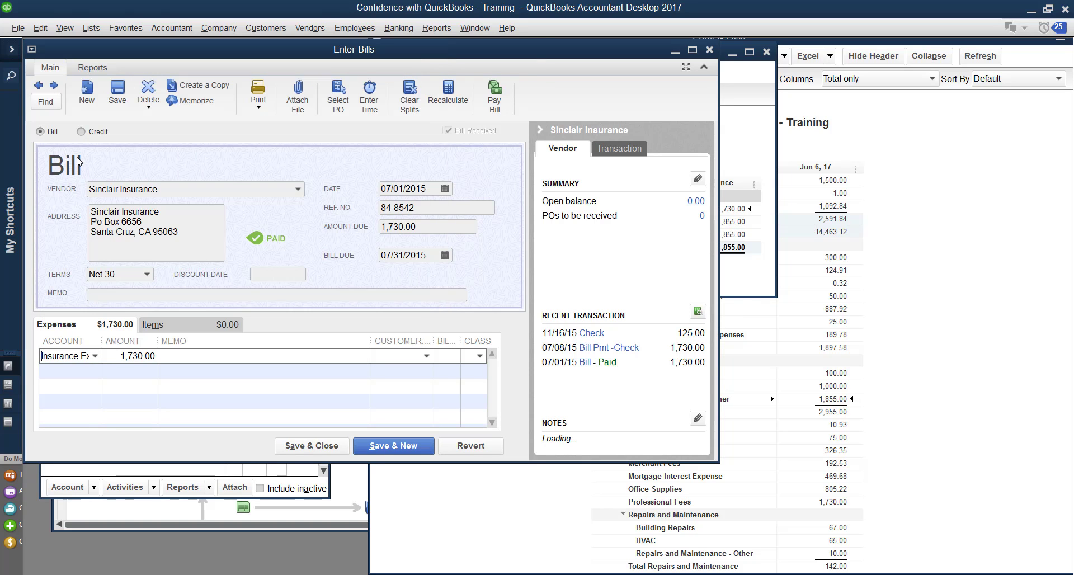
Step: Save and close the bill, accepting the change to linked transactions and entering the closing date password
left_click(328, 453)
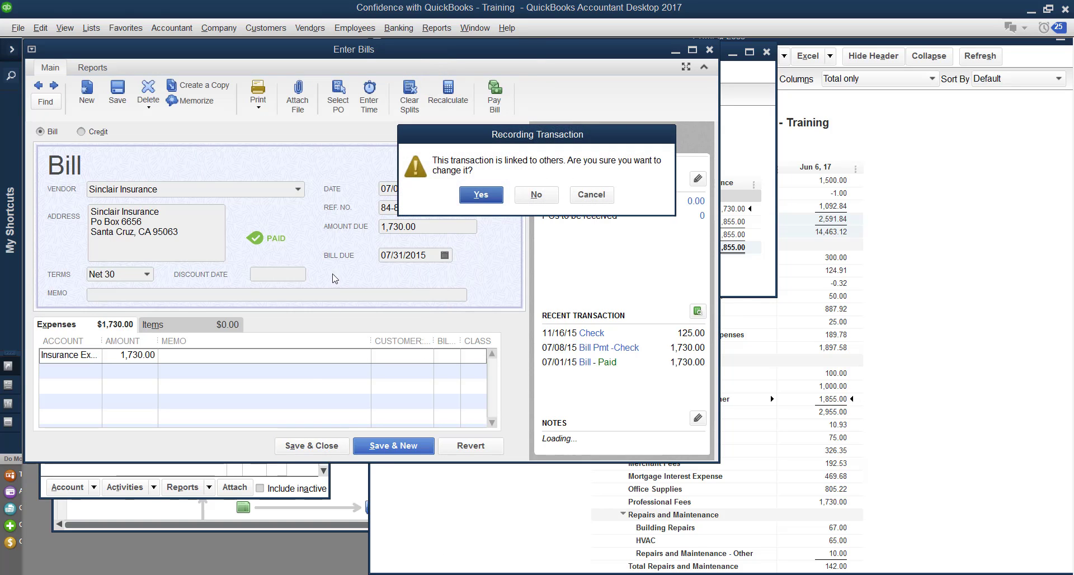
left_click(493, 200)
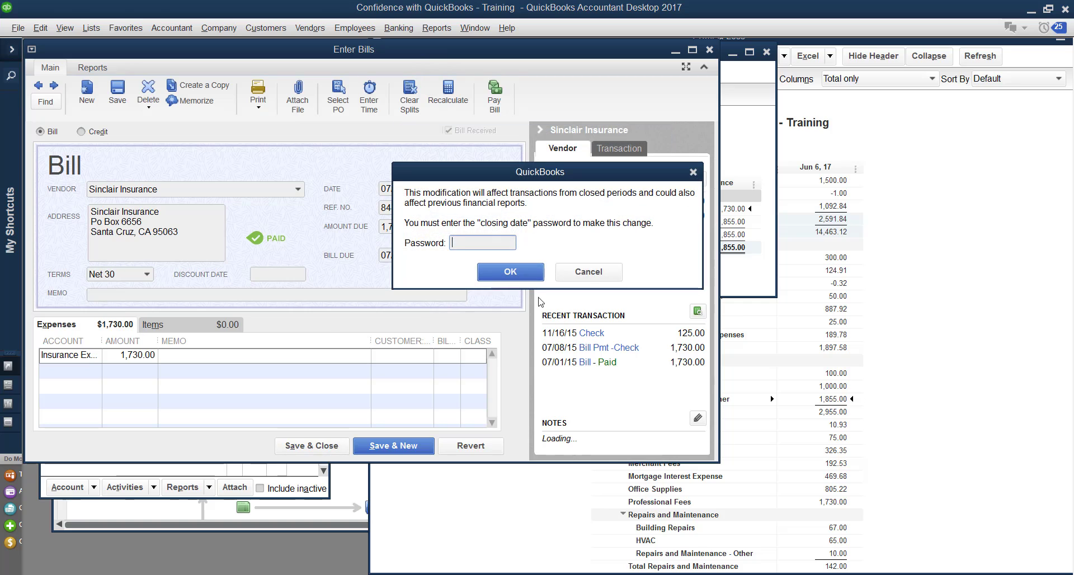
type("********")
left_click(541, 267)
left_click(504, 206)
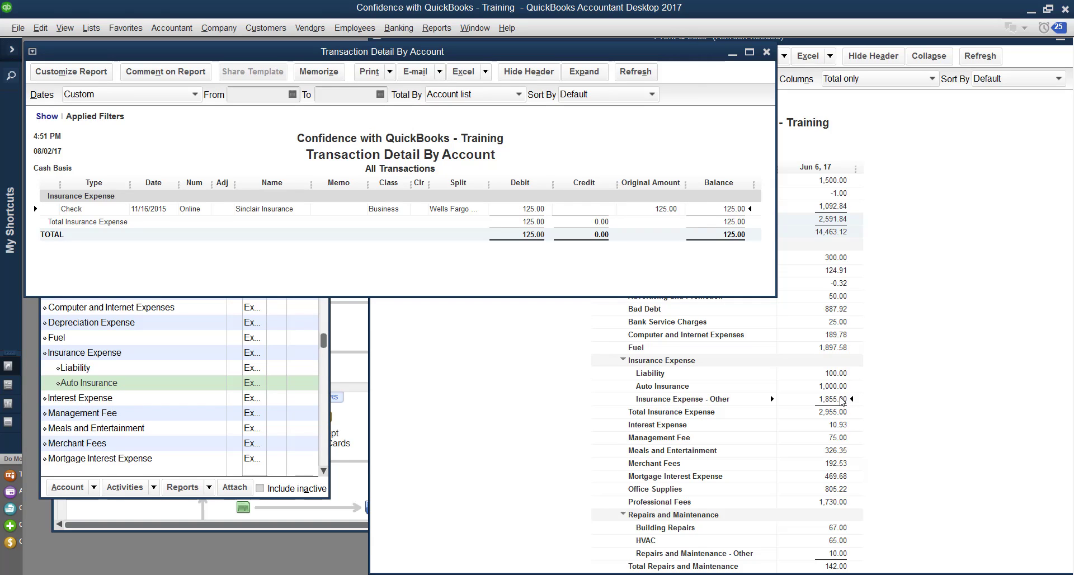
Step: Open the Sinclair Insurance check dated 11/16/2015 and reassign its expense line to the Auto Insurance subaccount
double_click(675, 208)
left_click(144, 397)
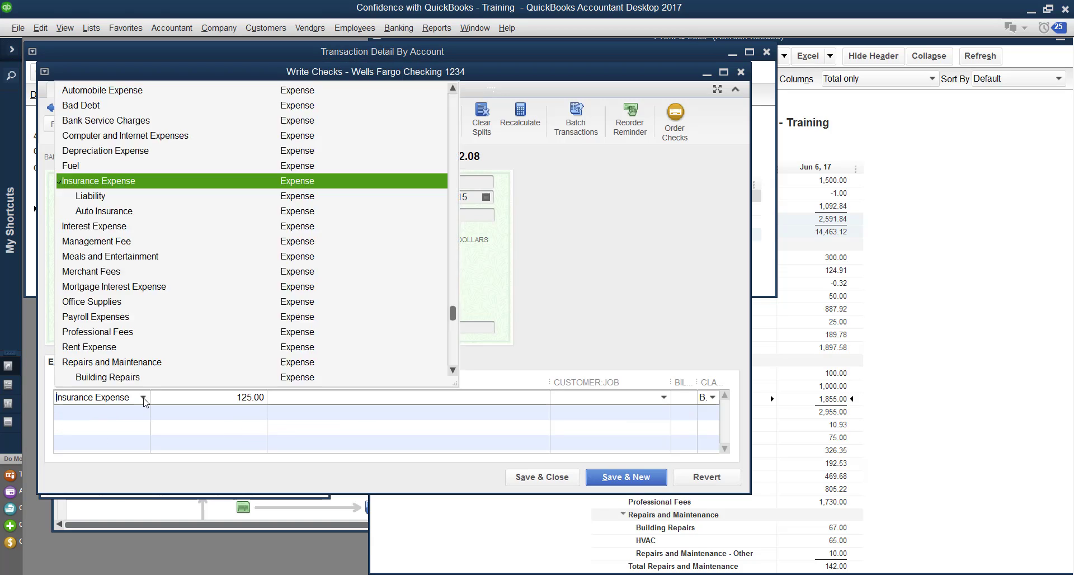
left_click(103, 211)
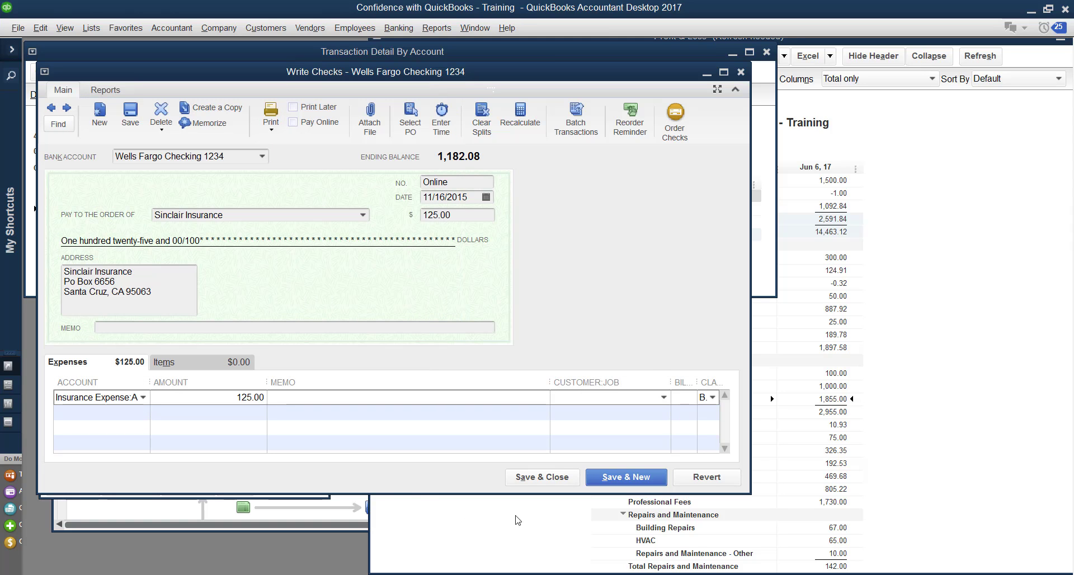
left_click(544, 506)
left_click(357, 420)
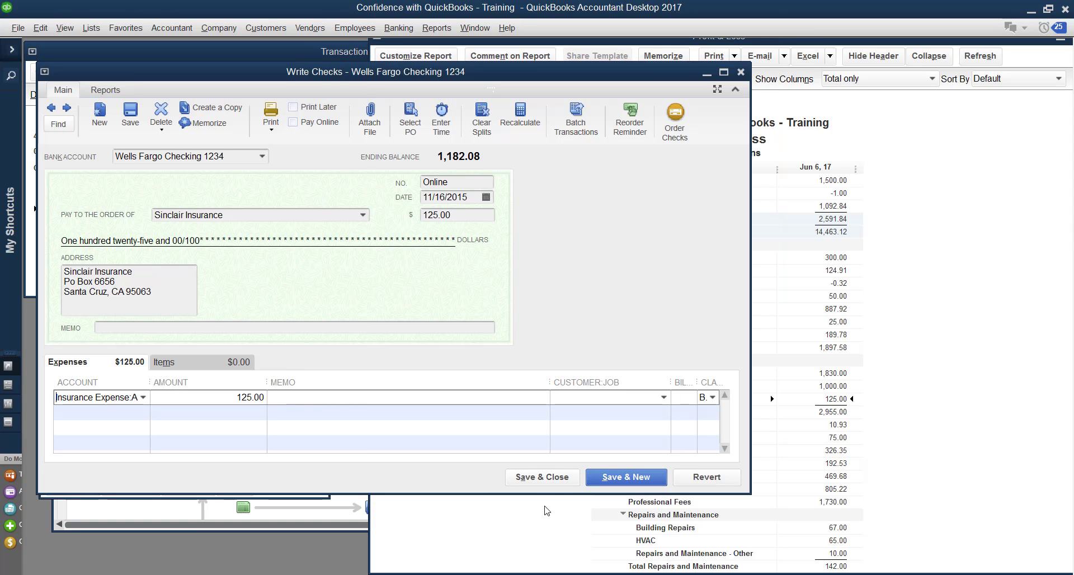
Step: Save and close the reassigned check, accepting the change prompts, and close the transaction detail report
left_click(545, 478)
left_click(481, 195)
left_click(511, 265)
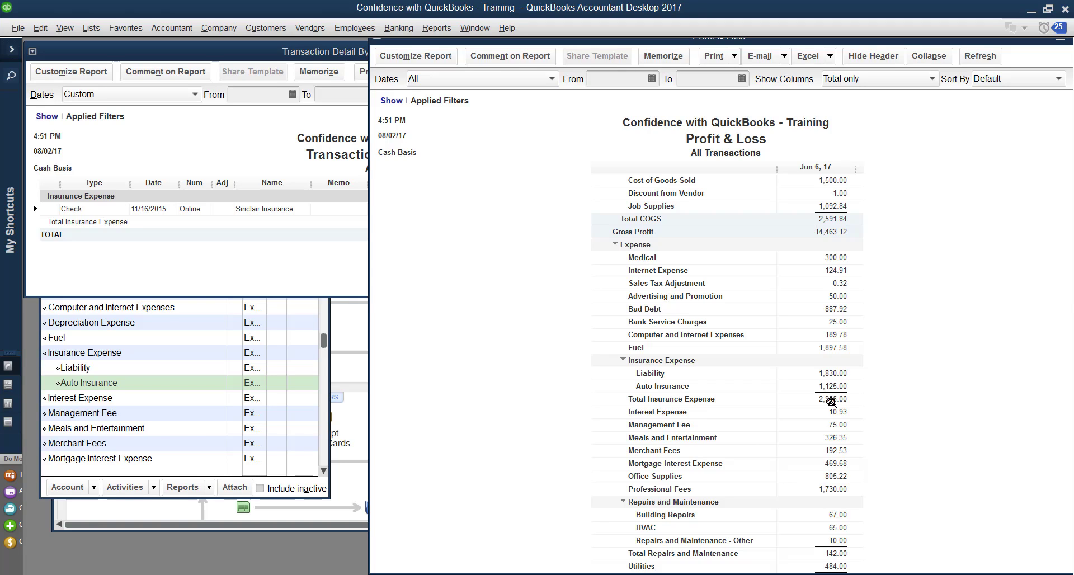
left_click(347, 260)
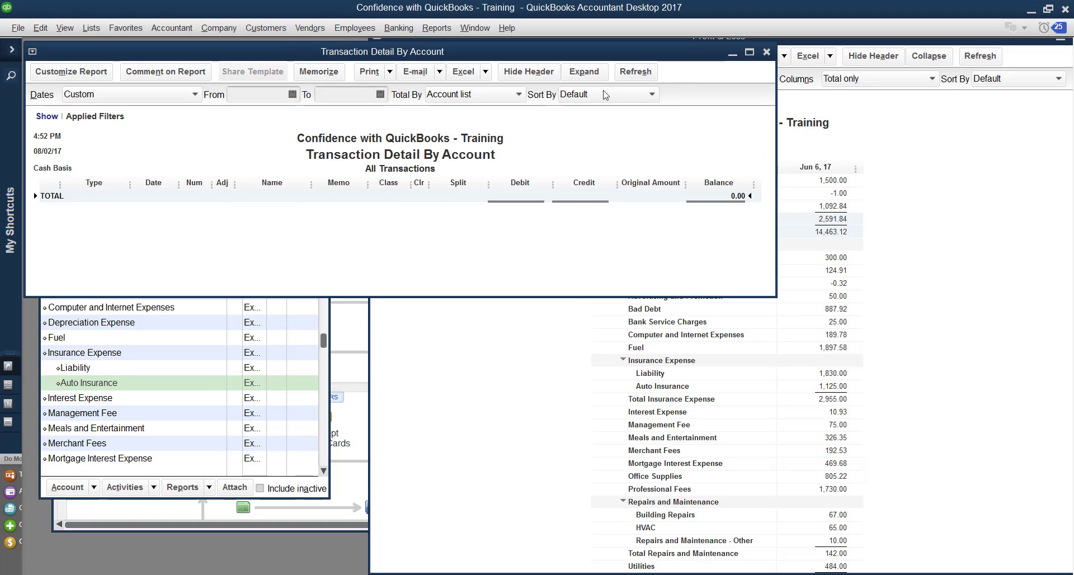
left_click(765, 54)
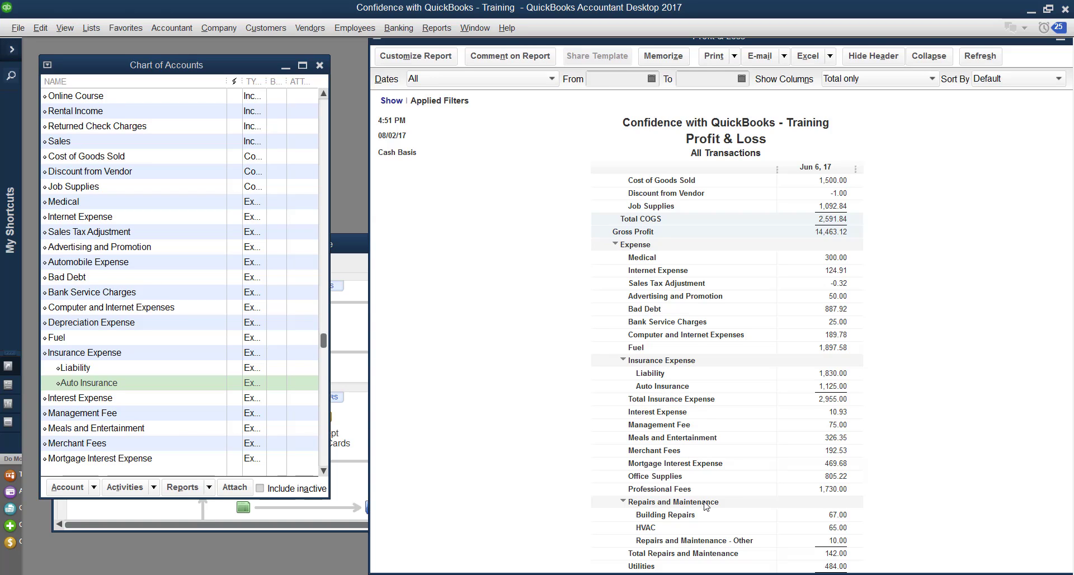
Step: Open the Home Depot credit card charge behind Repairs and Maintenance - Other and reassign its expense line to the Building Repairs subaccount
scroll(724, 471, "down", 1)
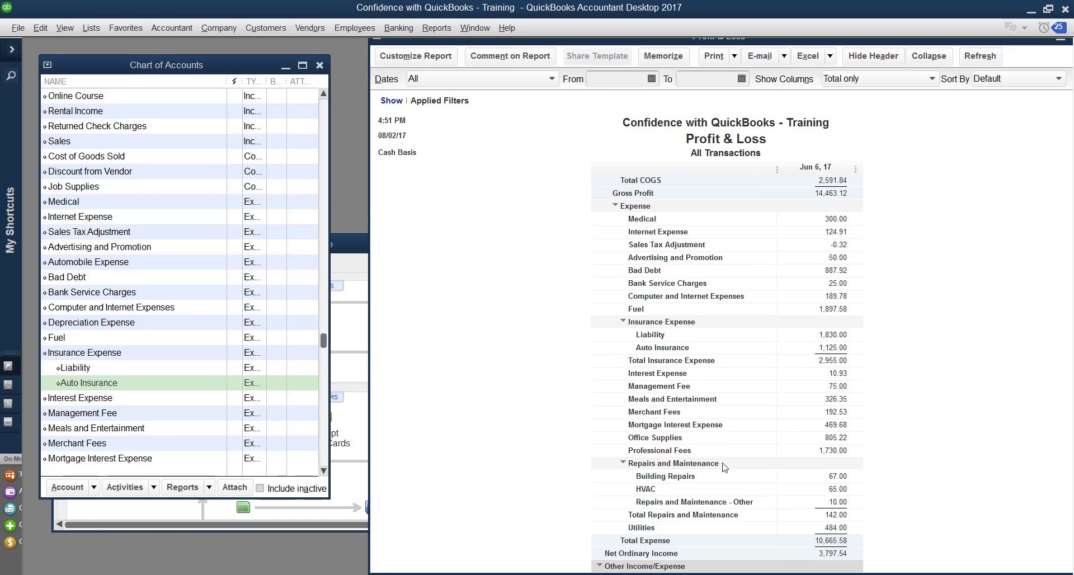
double_click(830, 501)
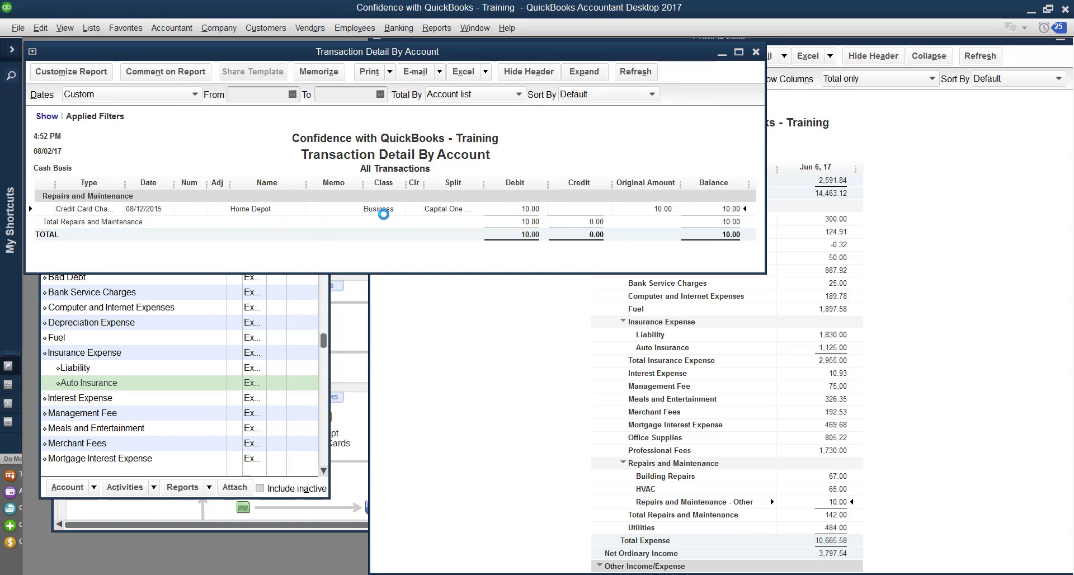
double_click(385, 214)
left_click(193, 336)
left_click(195, 335)
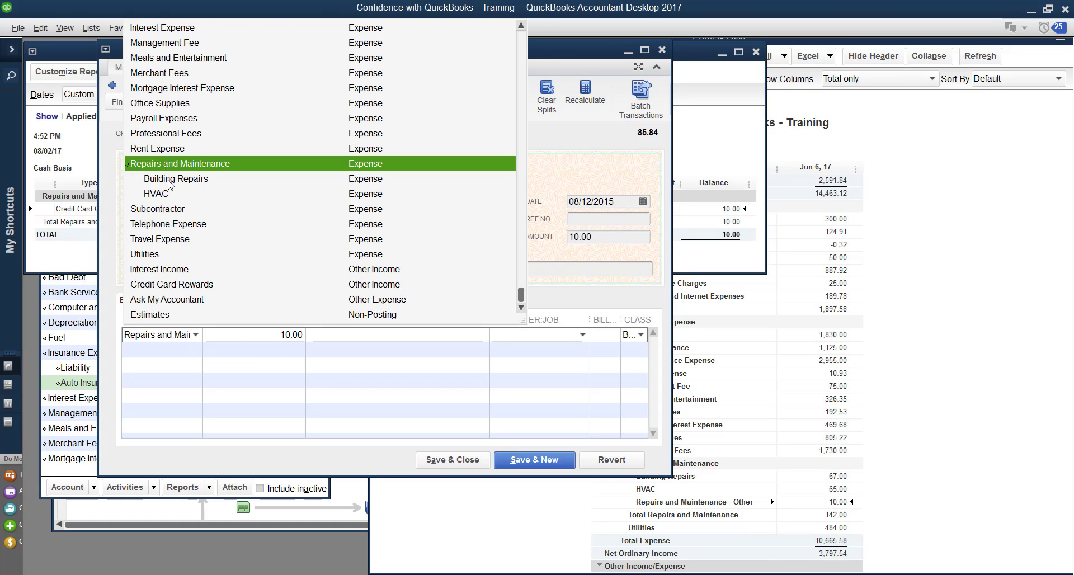
left_click(165, 163)
Step: Save and close the reassigned credit card charge, accepting the change prompts, and close the transaction detail report
left_click(448, 459)
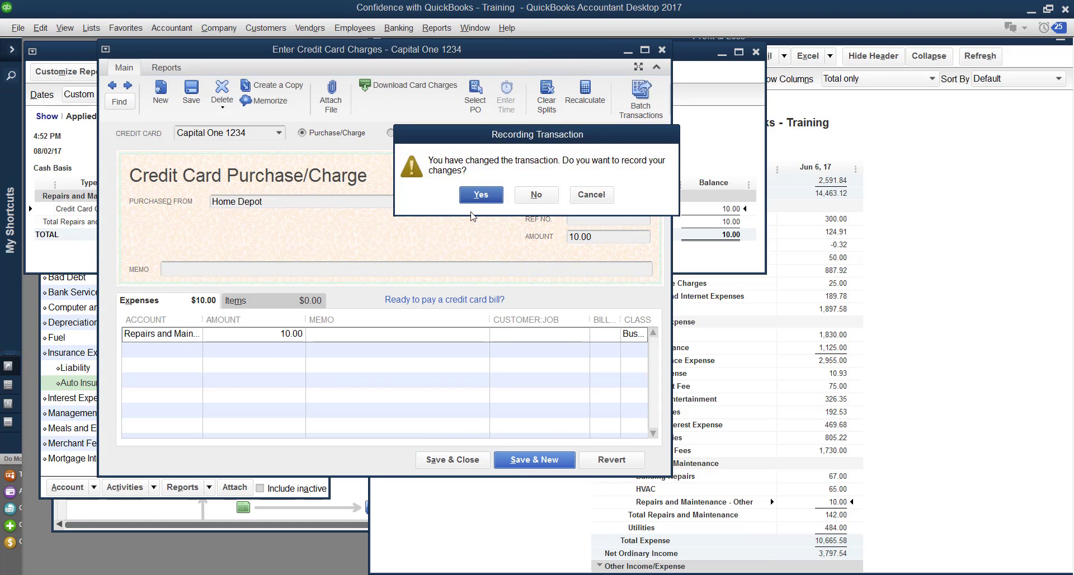
left_click(481, 195)
left_click(519, 267)
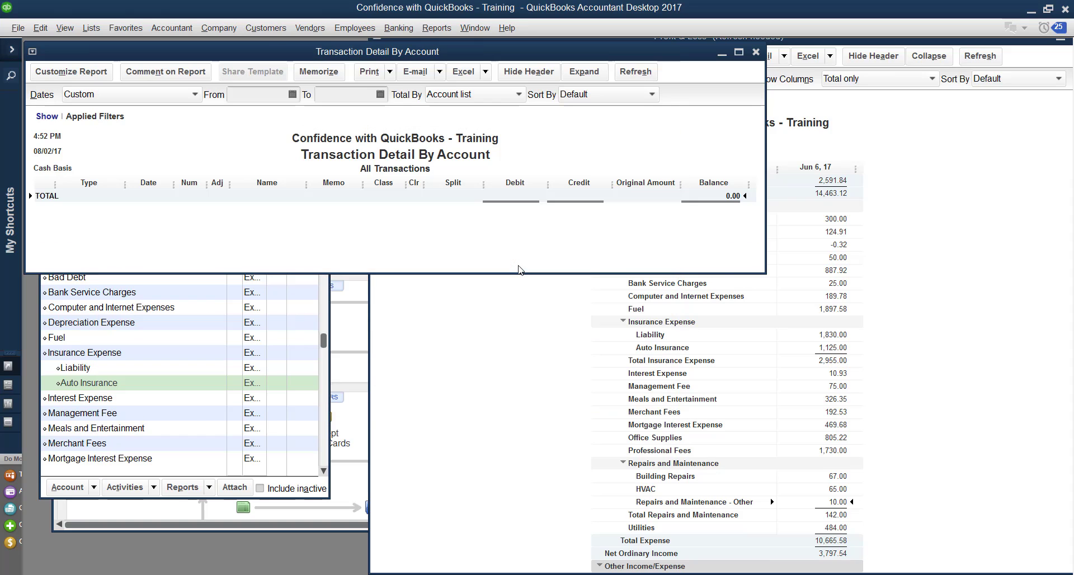
left_click(756, 51)
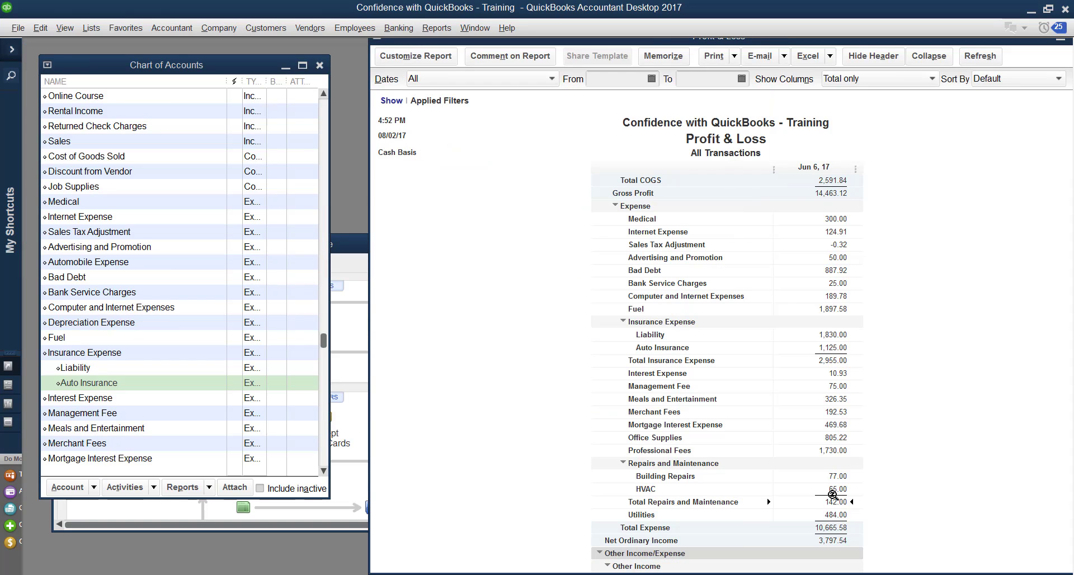
scroll(832, 498, "down", 2)
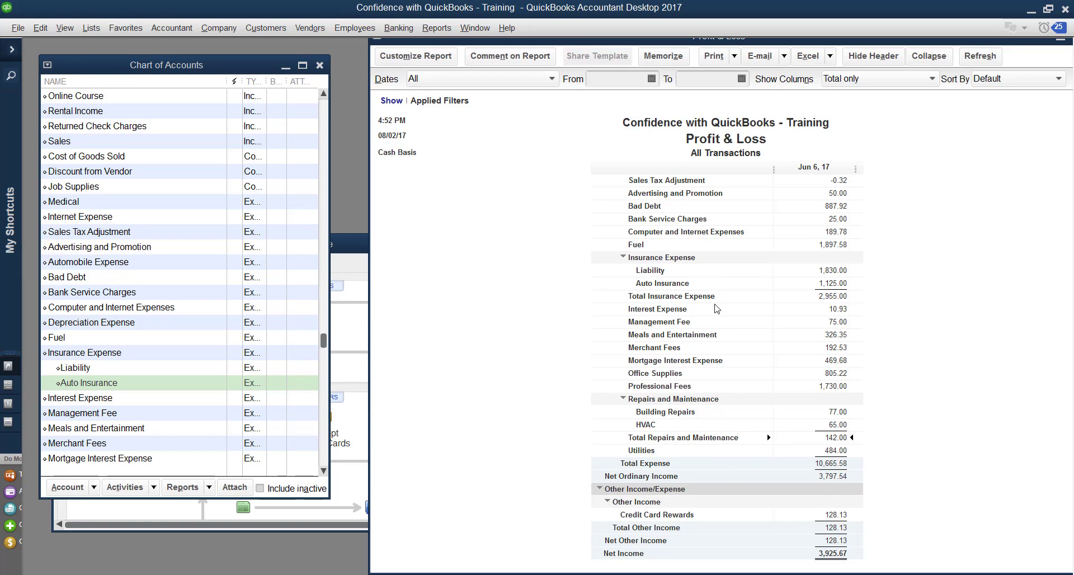
Step: Maximize the Chart of Accounts and widen its Type, Balance Total and Attach columns
left_click(303, 65)
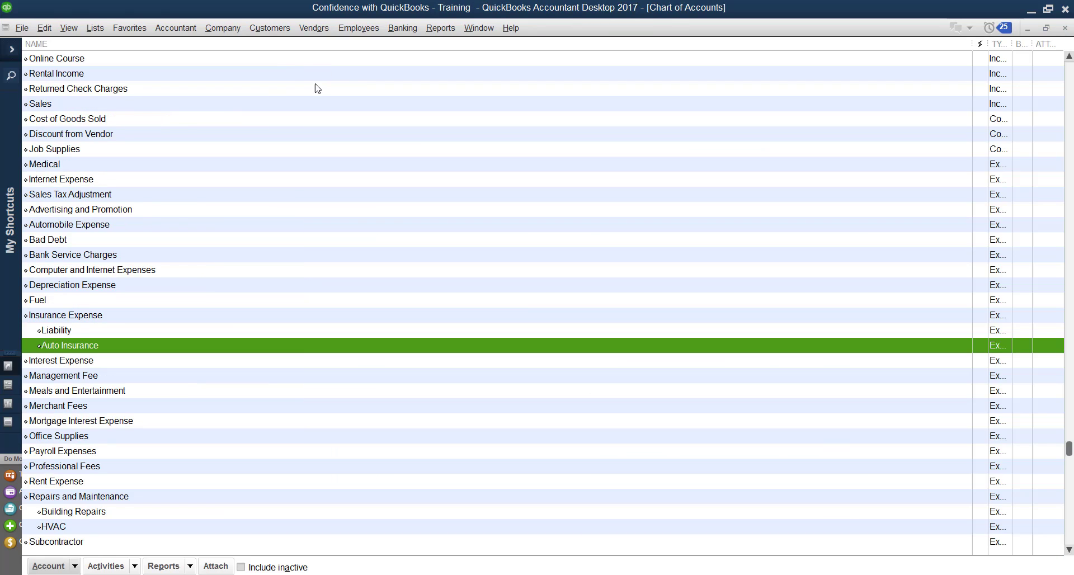
left_click(94, 29)
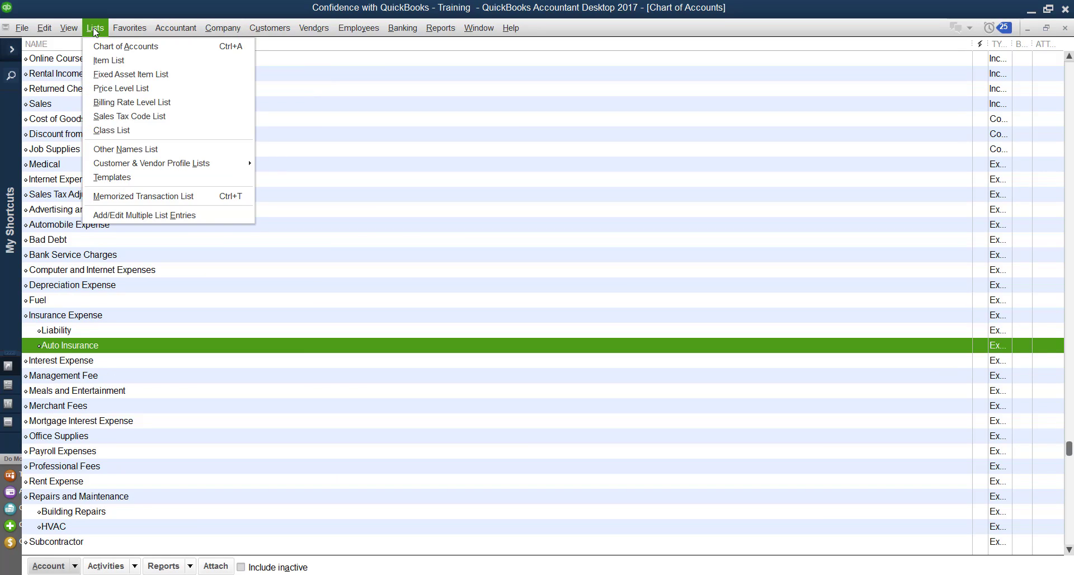
left_click(124, 46)
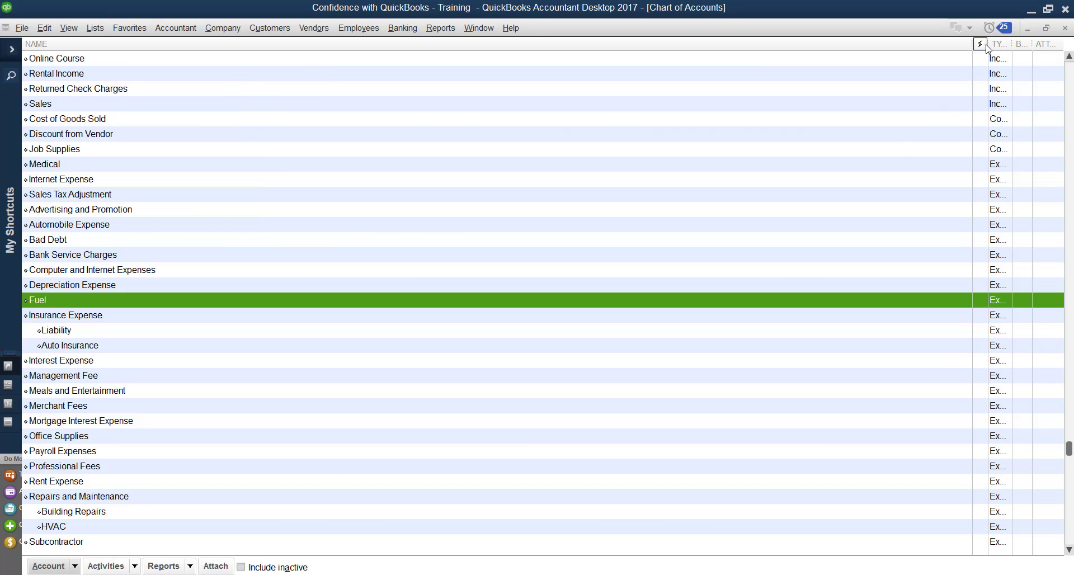
left_click_drag(974, 46, 654, 46)
left_click(139, 119)
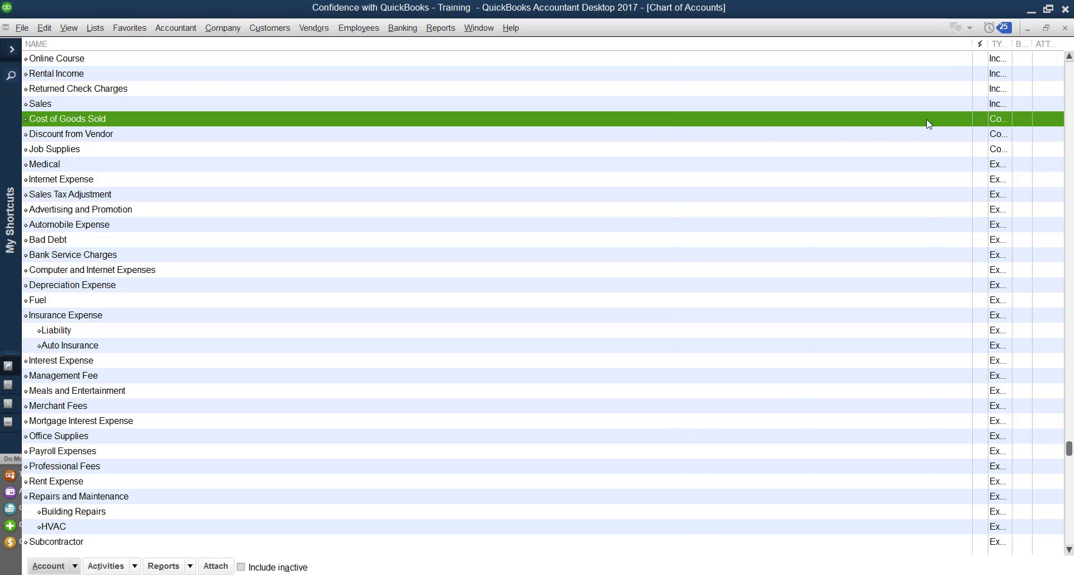
scroll(78, 212, "up", 10)
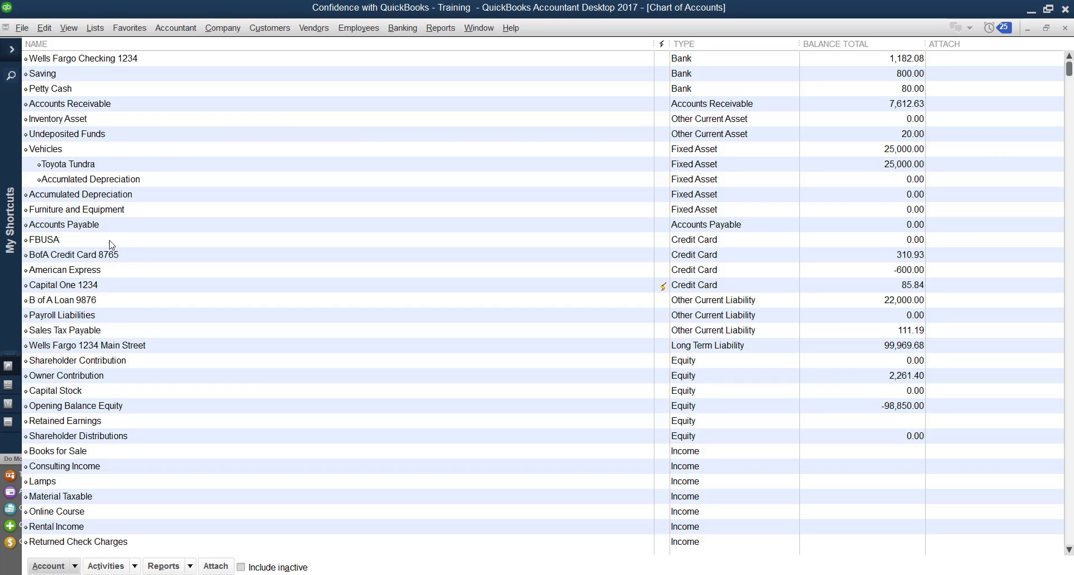
scroll(110, 244, "down", 8)
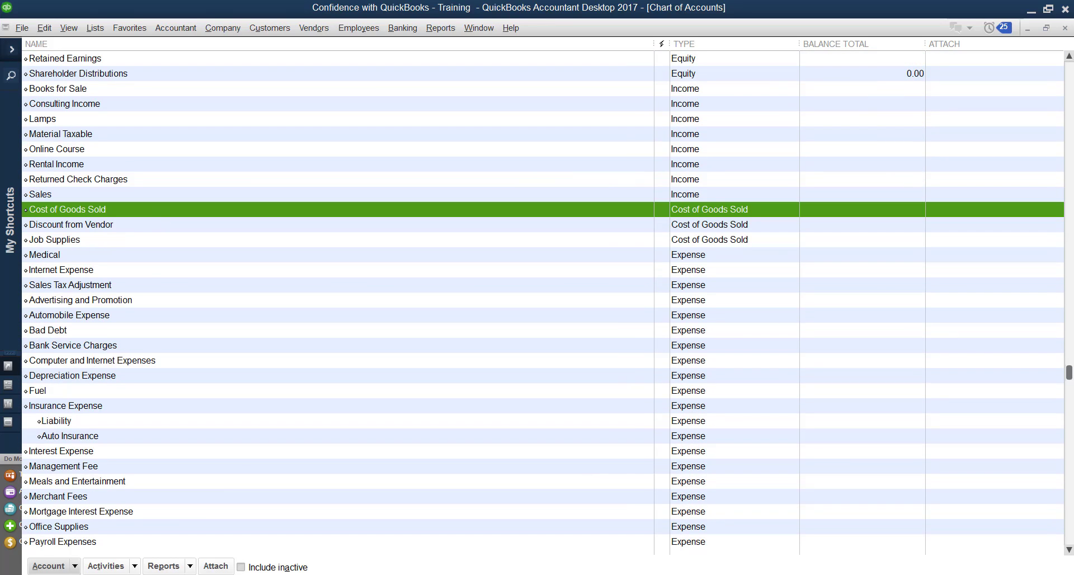
Step: Examine the available account actions and the order of account types in the Chart of Accounts
left_click(72, 566)
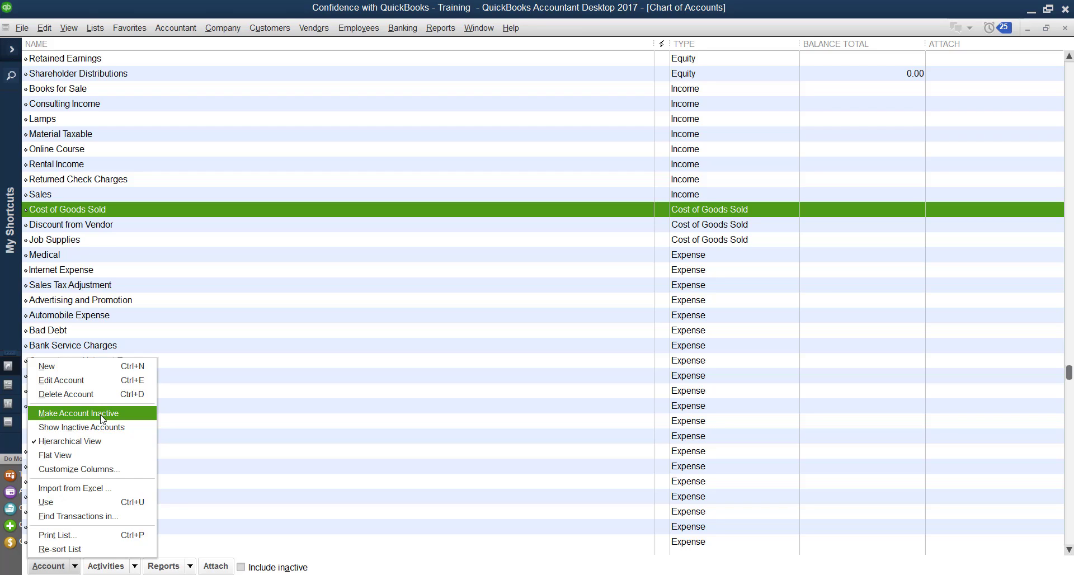
left_click(103, 418)
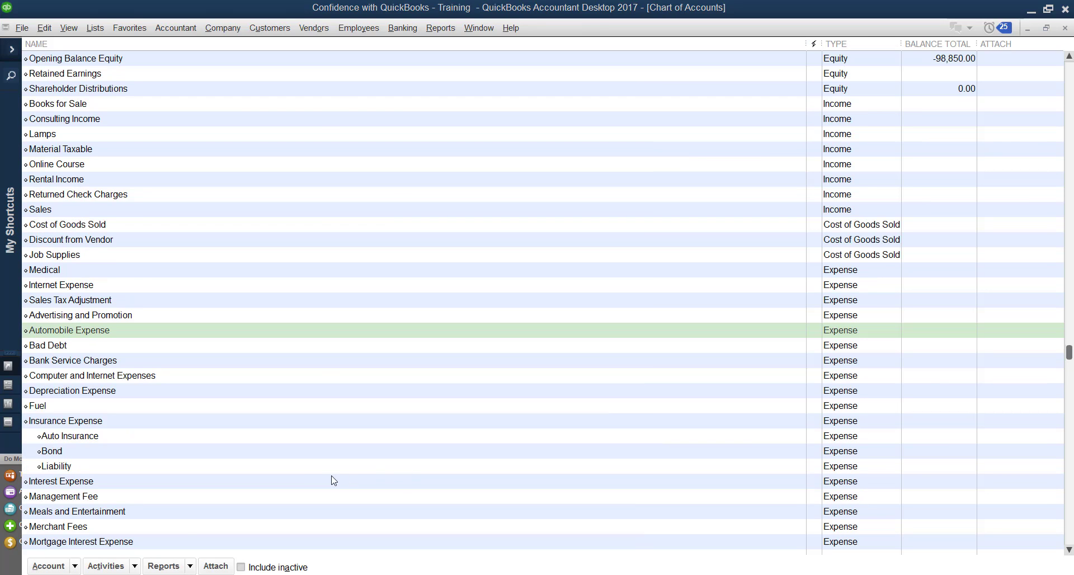
left_click(75, 566)
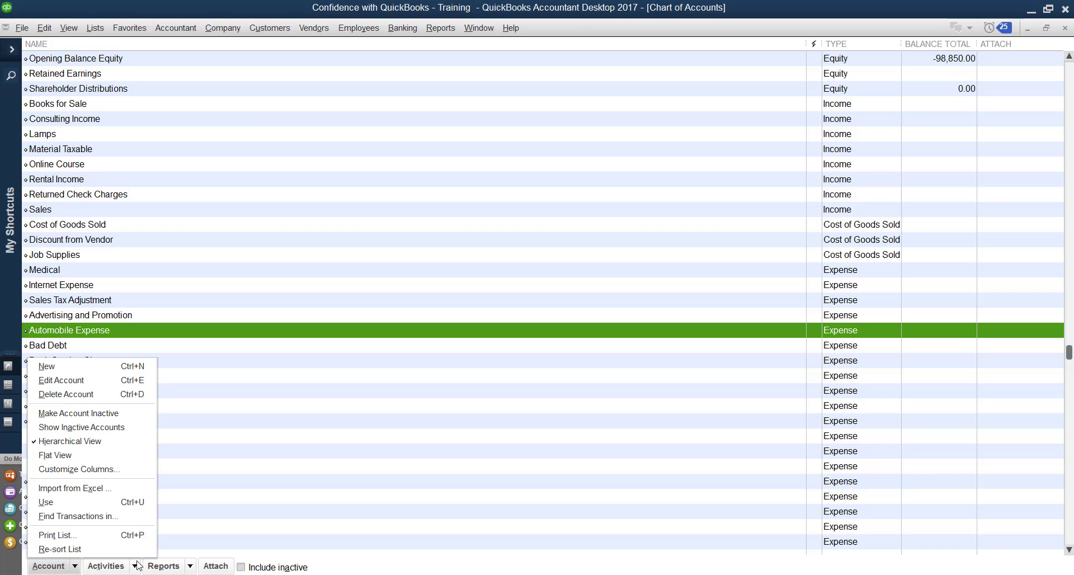
left_click(90, 333)
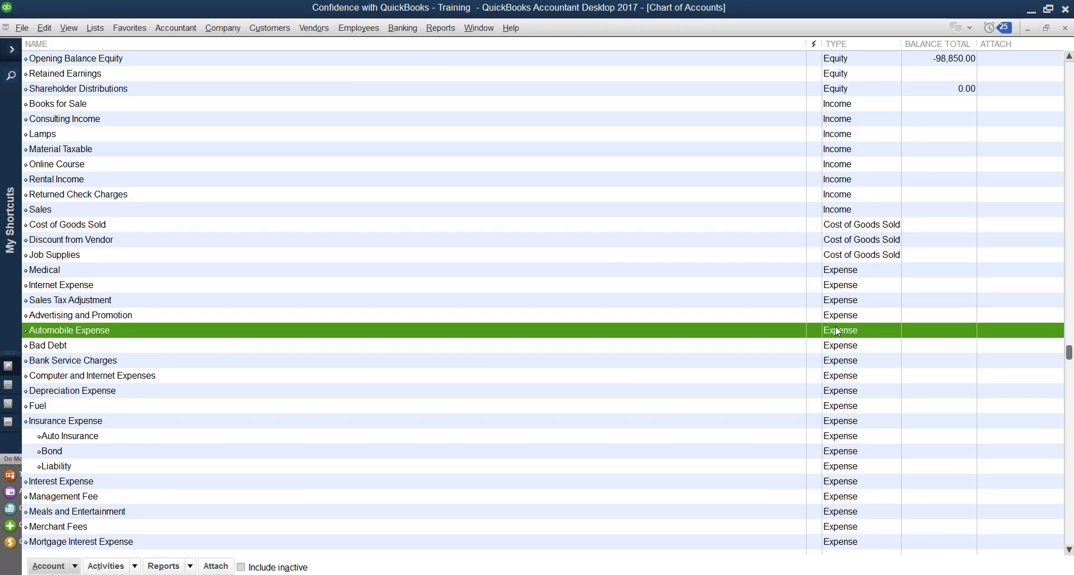
scroll(928, 193, "up", 4)
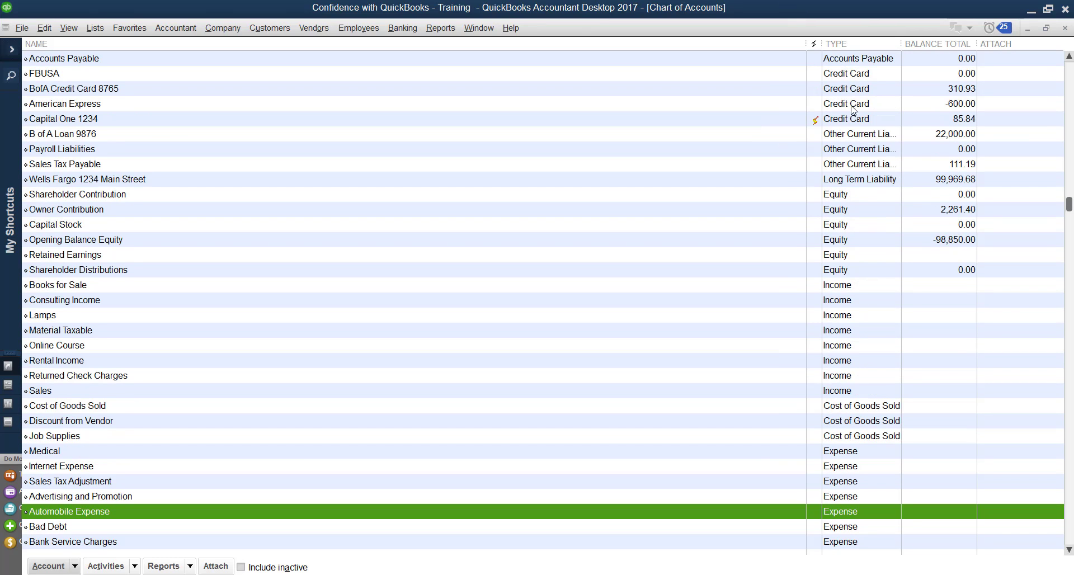
left_click(850, 45)
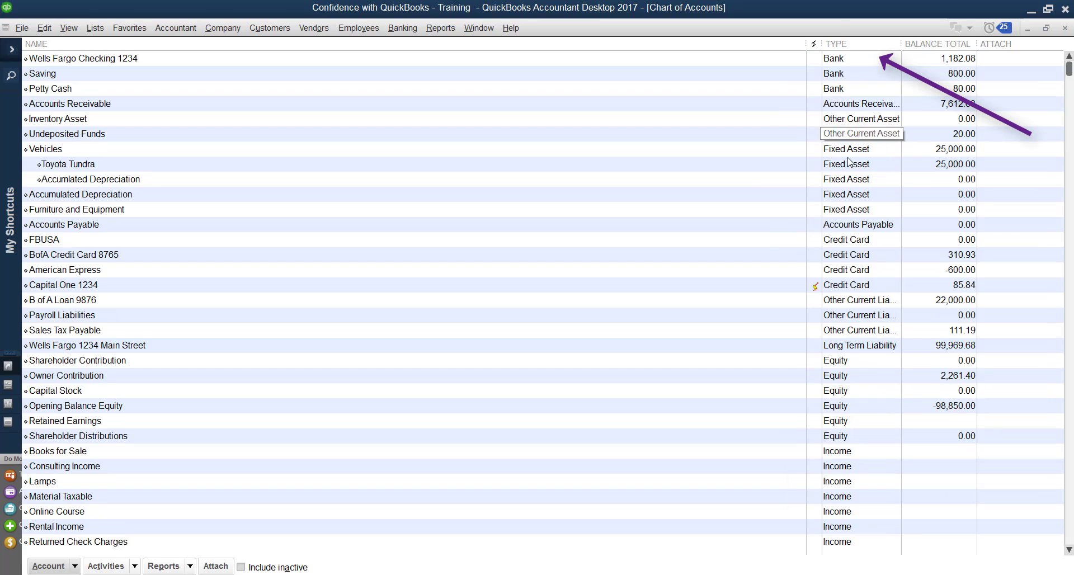
scroll(856, 196, "down", 3)
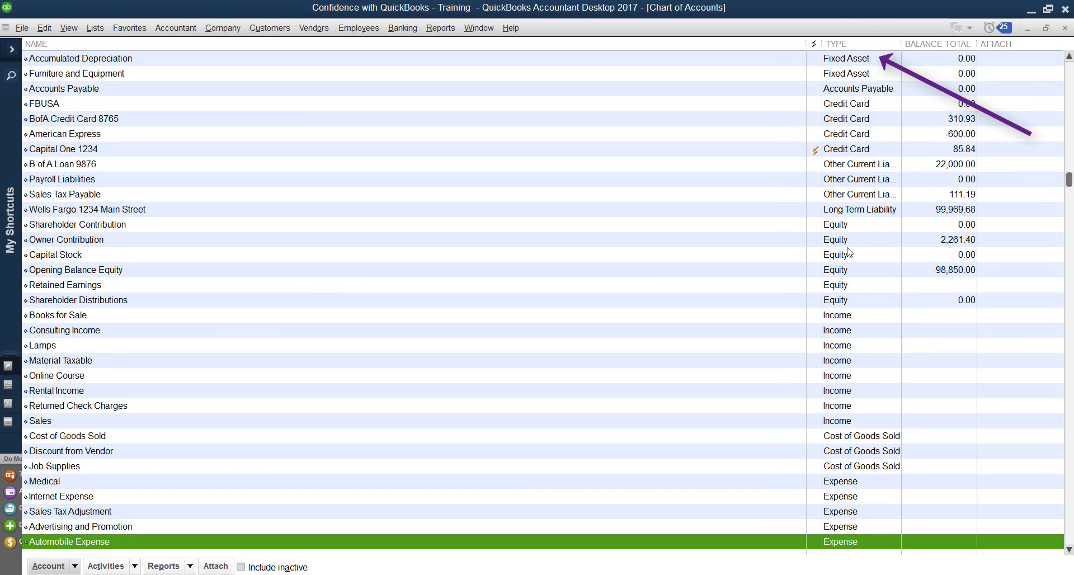
scroll(859, 386, "down", 4)
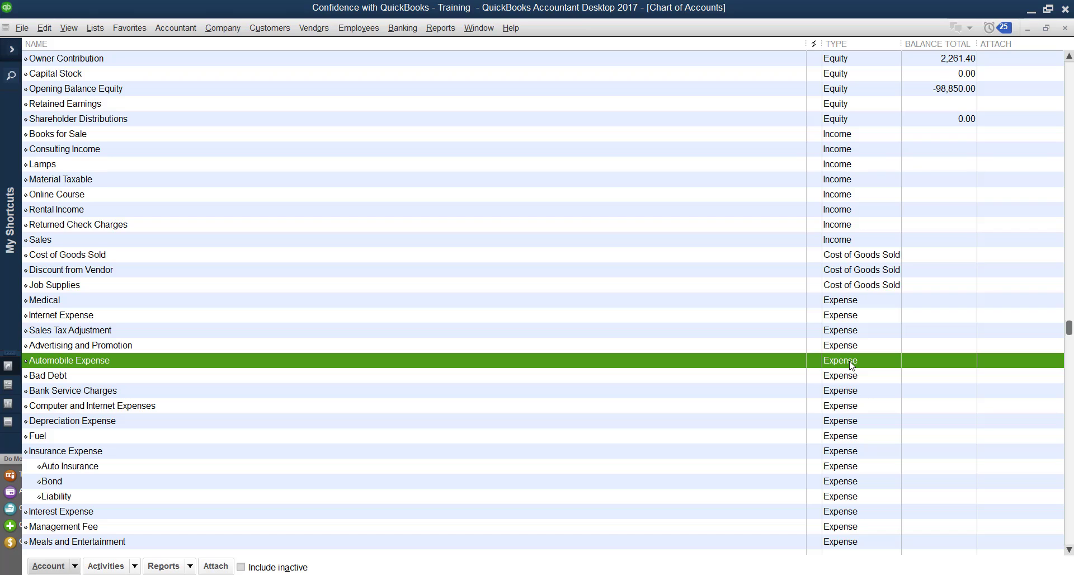
Step: Start a new account from the Chart of Accounts with Expense as its account type
left_click(266, 451)
scroll(292, 422, "down", 2)
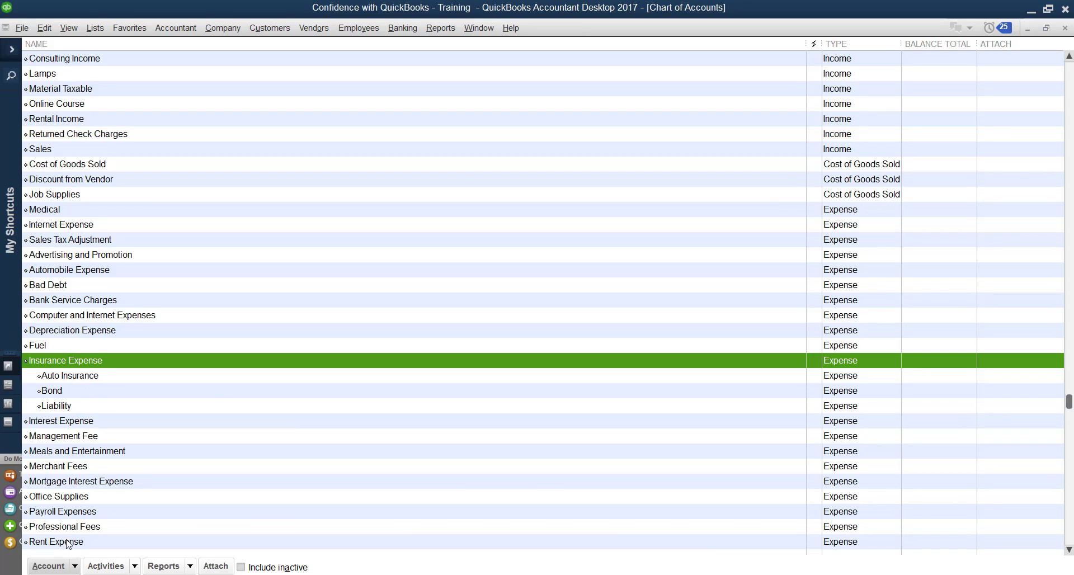
left_click(69, 569)
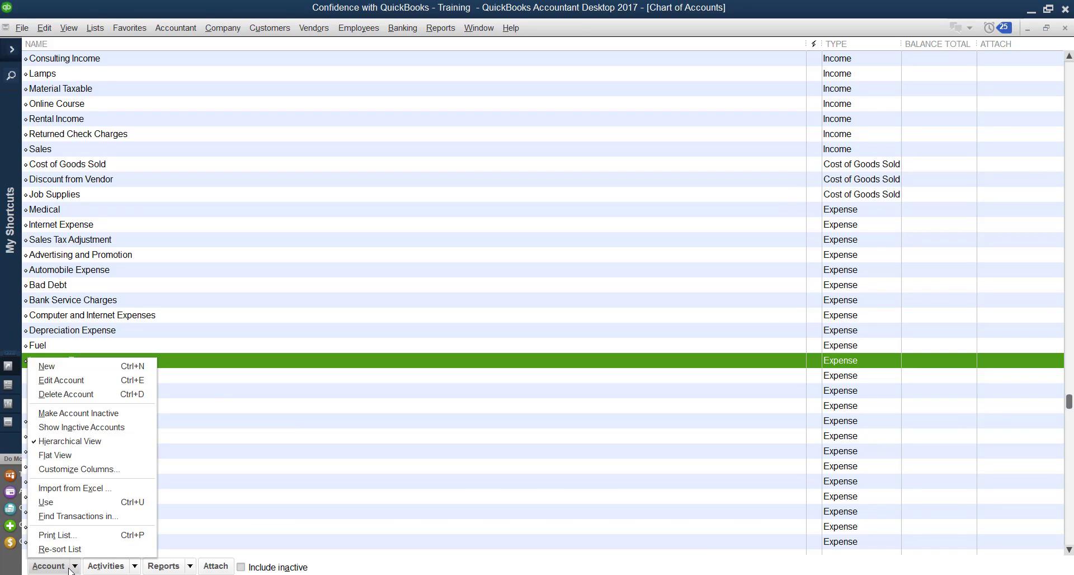
left_click(45, 370)
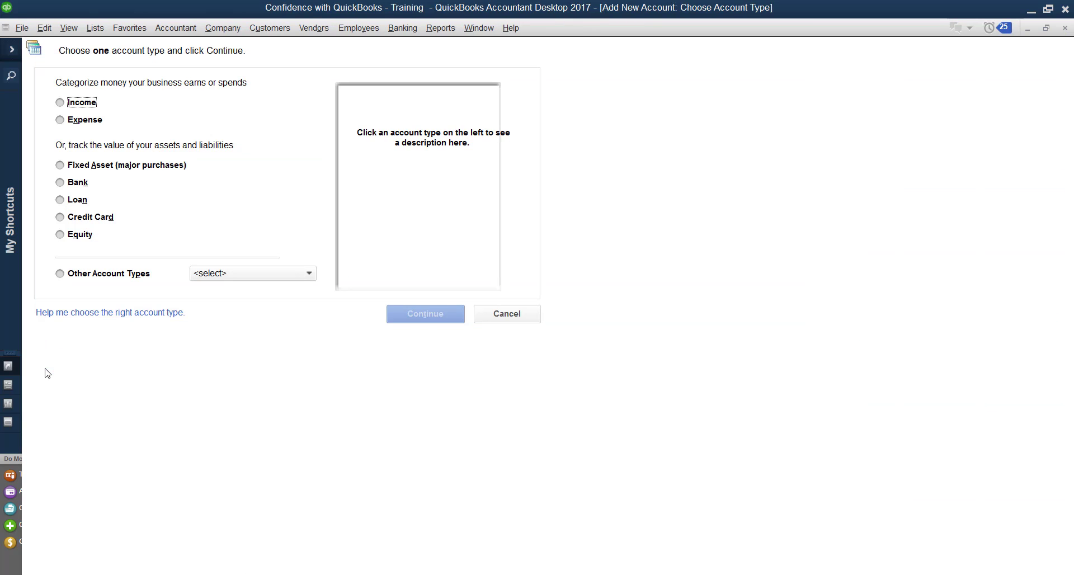
left_click(76, 122)
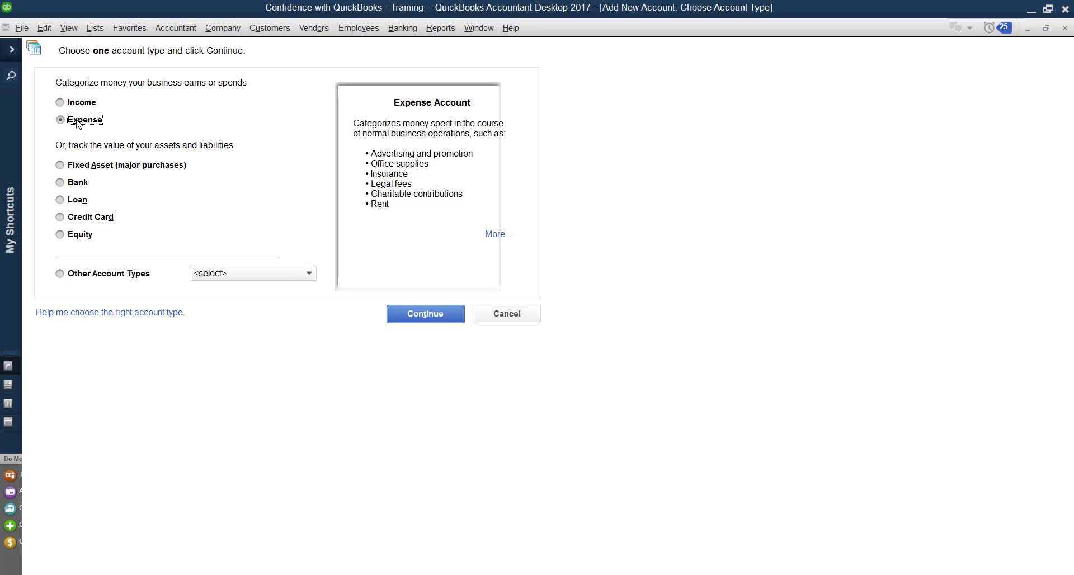
left_click(404, 318)
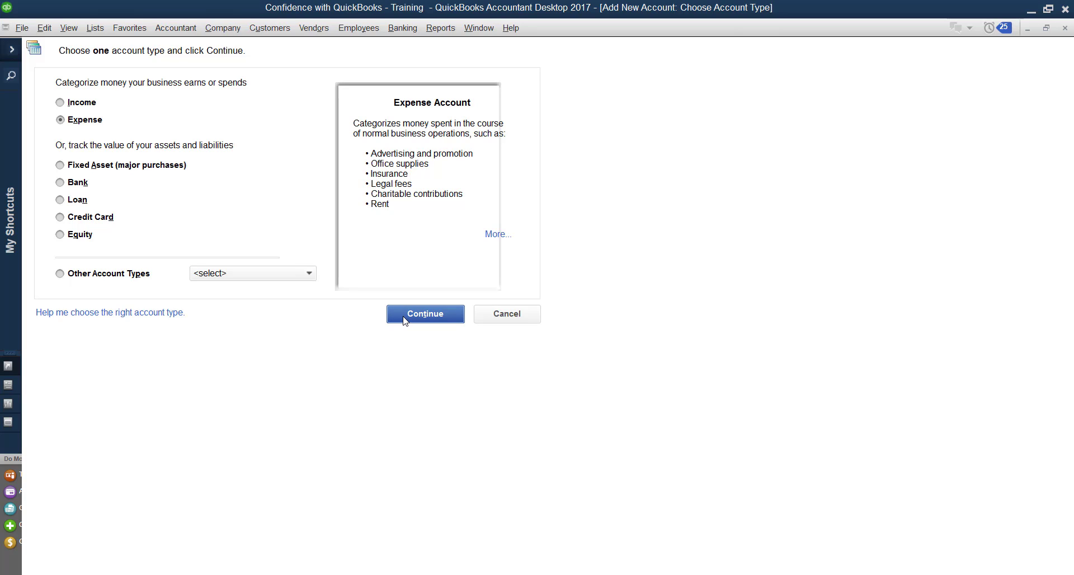
left_click(390, 308)
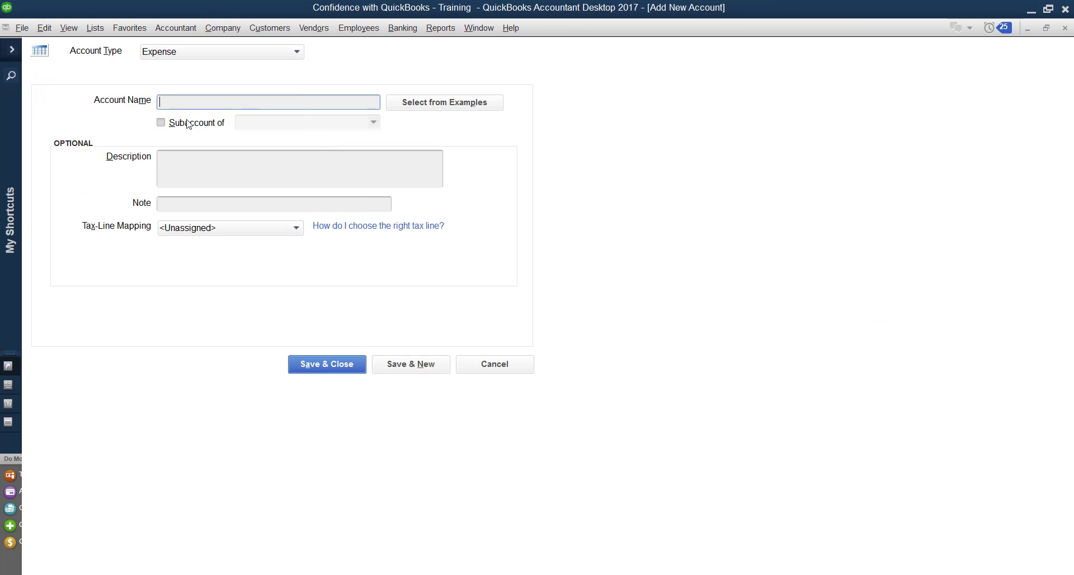
left_click(201, 53)
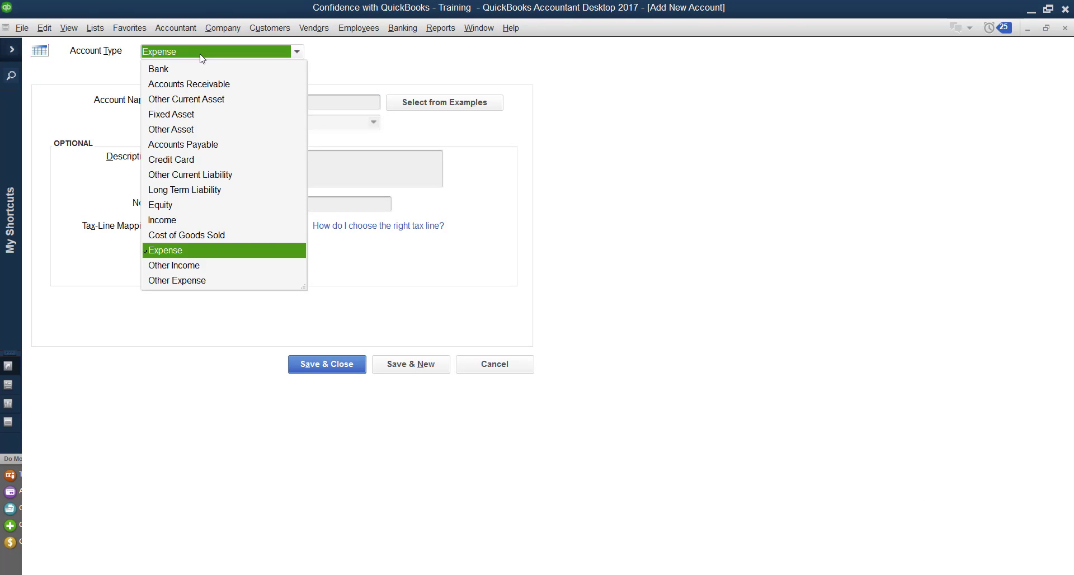
left_click(336, 52)
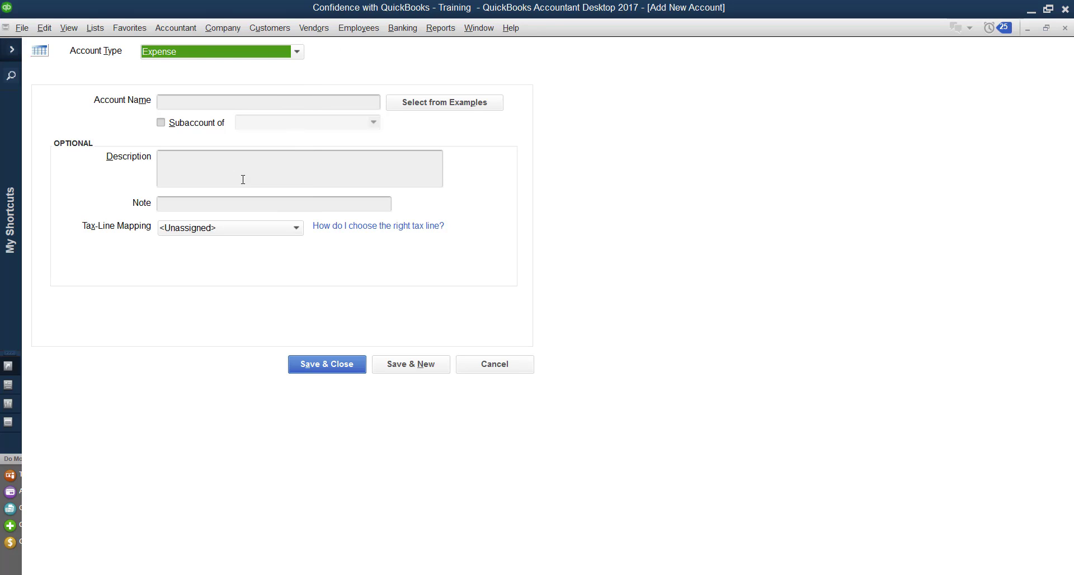
Step: Name the new expense account Bond
left_click(170, 102)
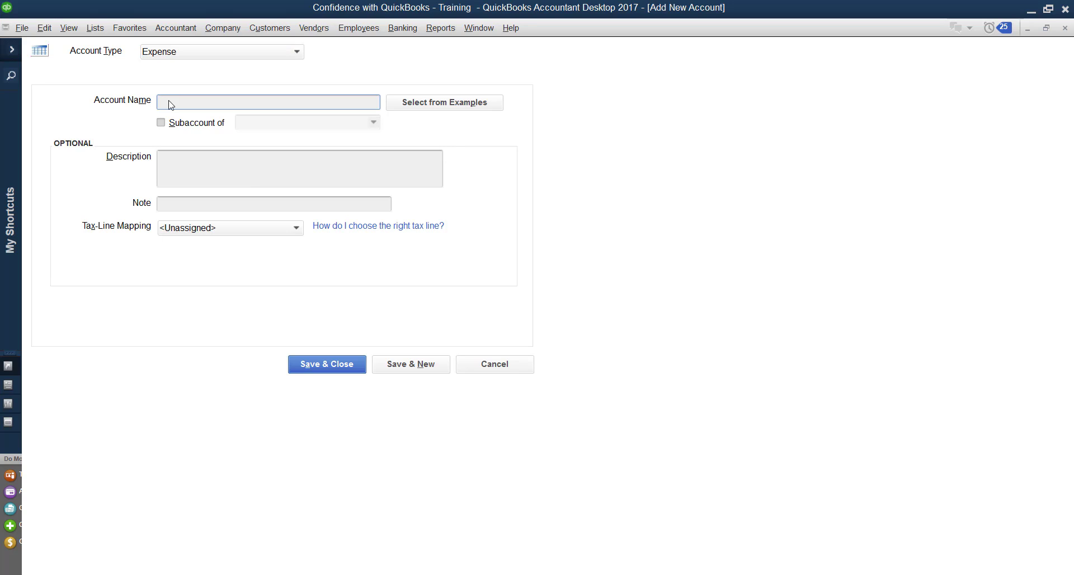
type("Bond")
left_click(214, 125)
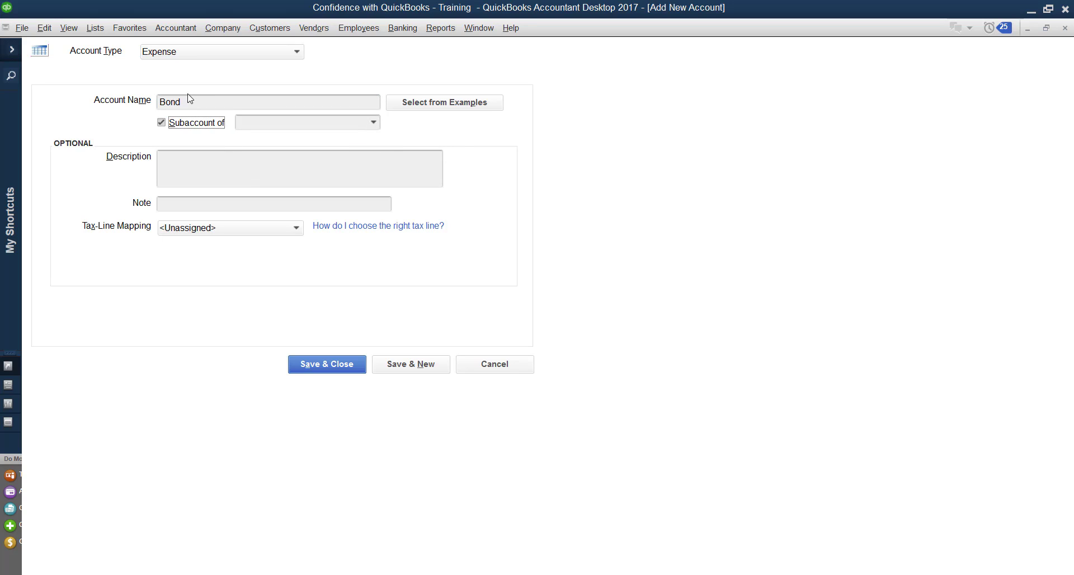
key("shift+Tab")
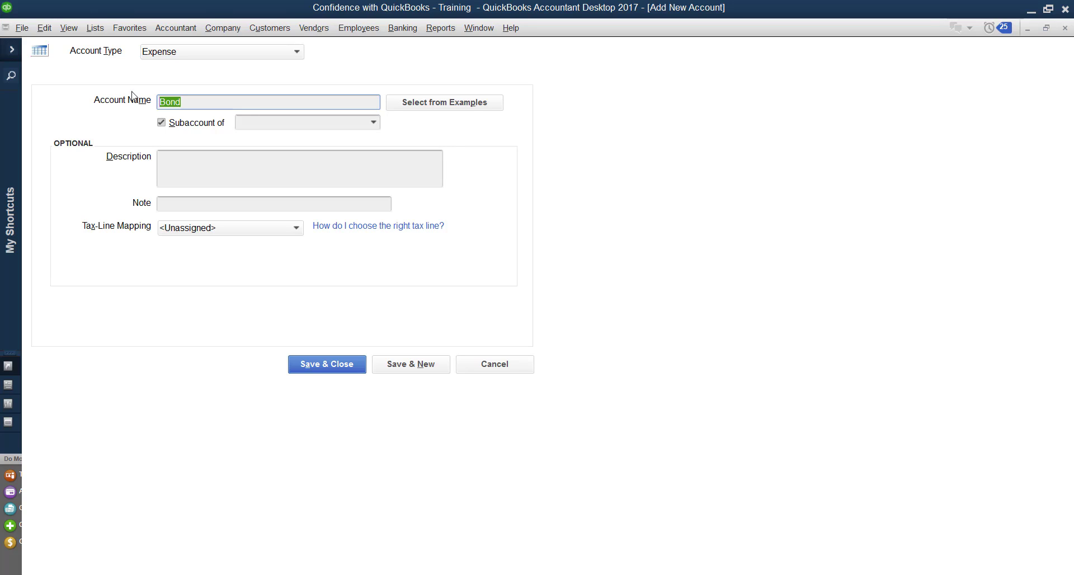
left_click(171, 102)
left_click(161, 122)
left_click(191, 104)
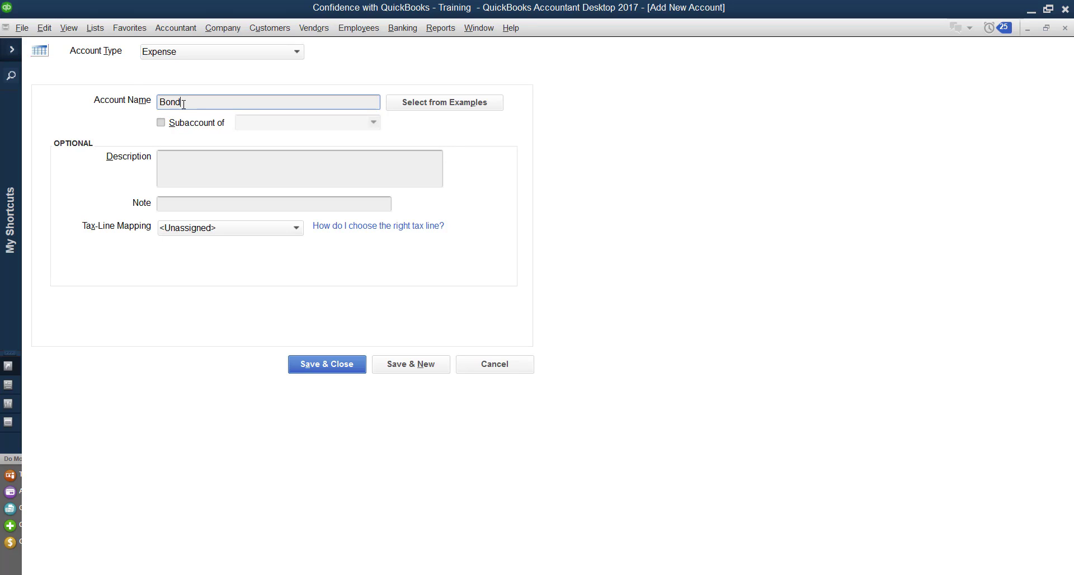
Step: Make the Bond account a subaccount of Insurance Expense and close the new account form
left_click(162, 123)
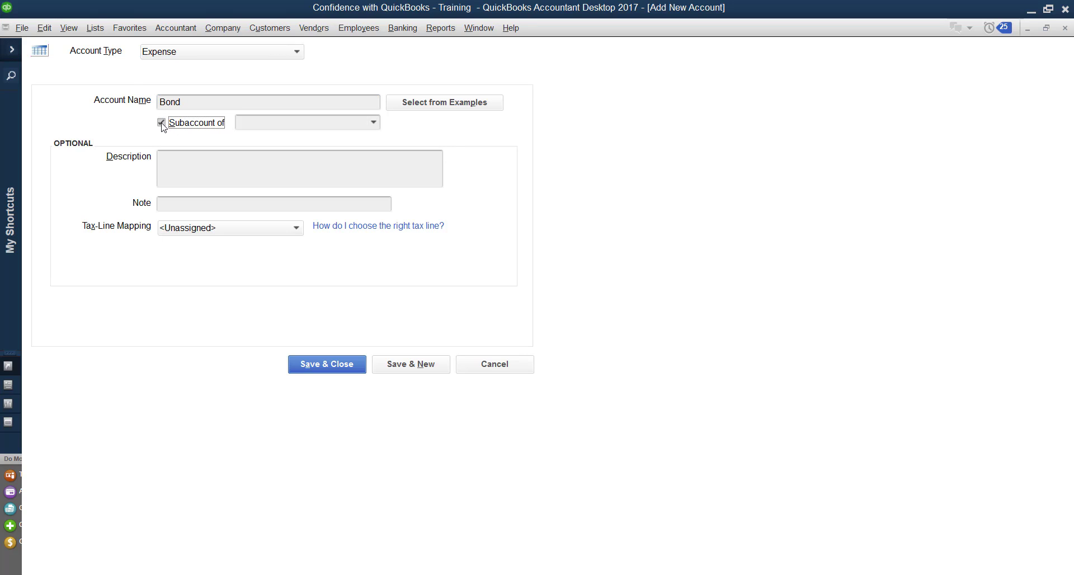
left_click(375, 126)
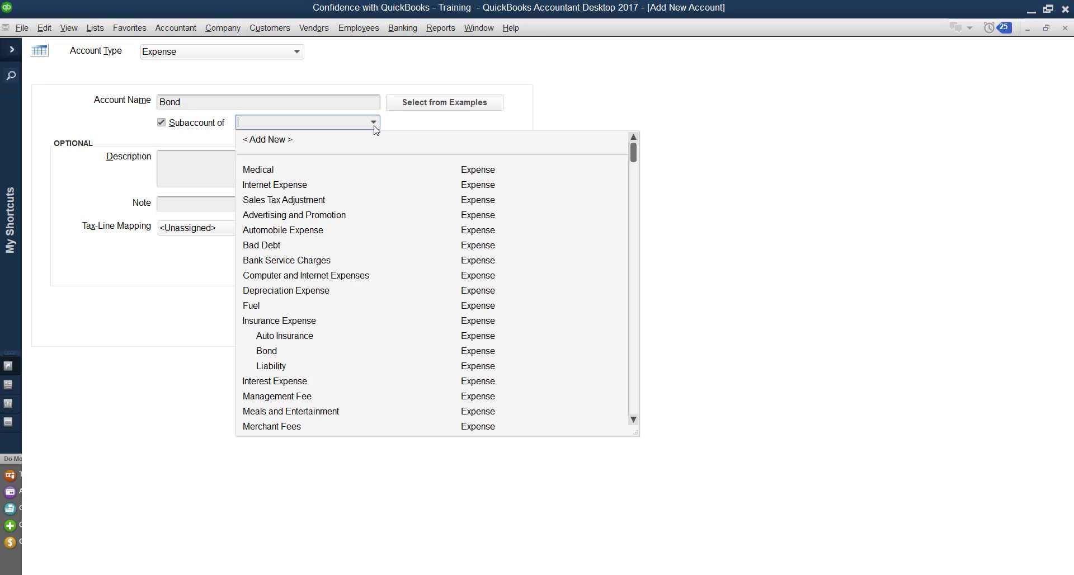
left_click(285, 324)
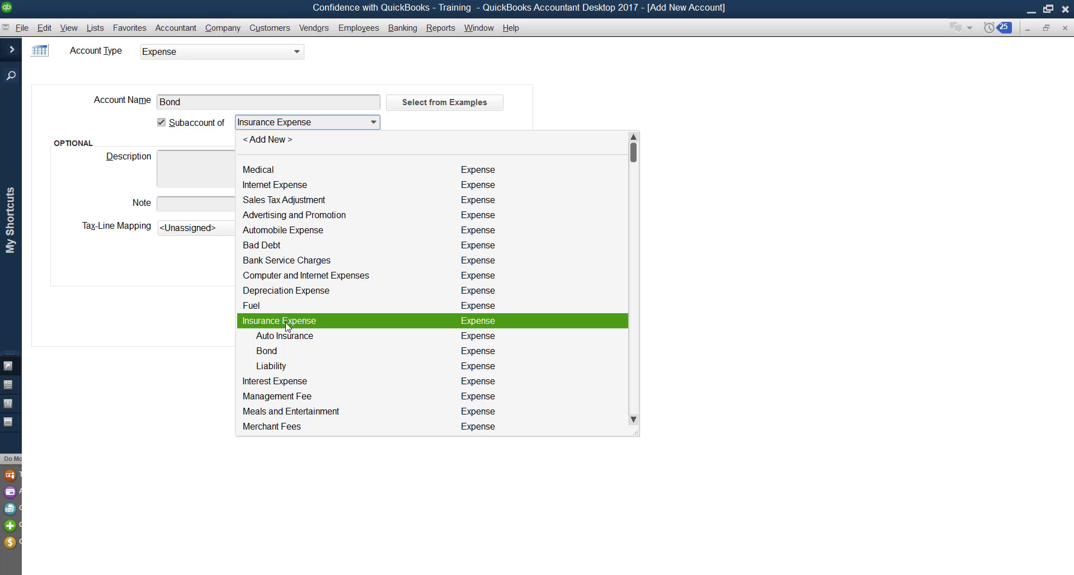
left_click(289, 327)
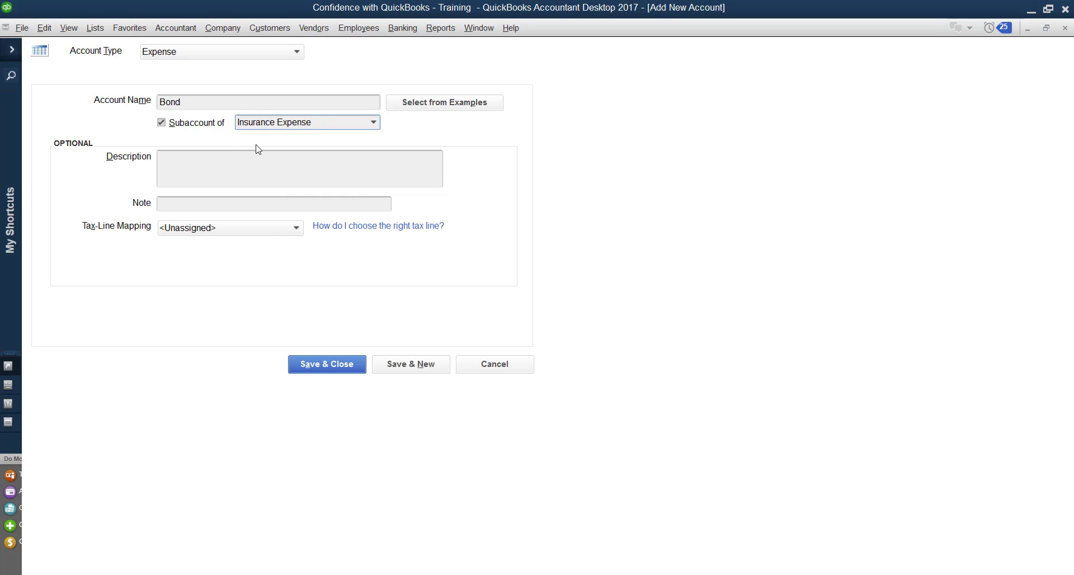
left_click(336, 371)
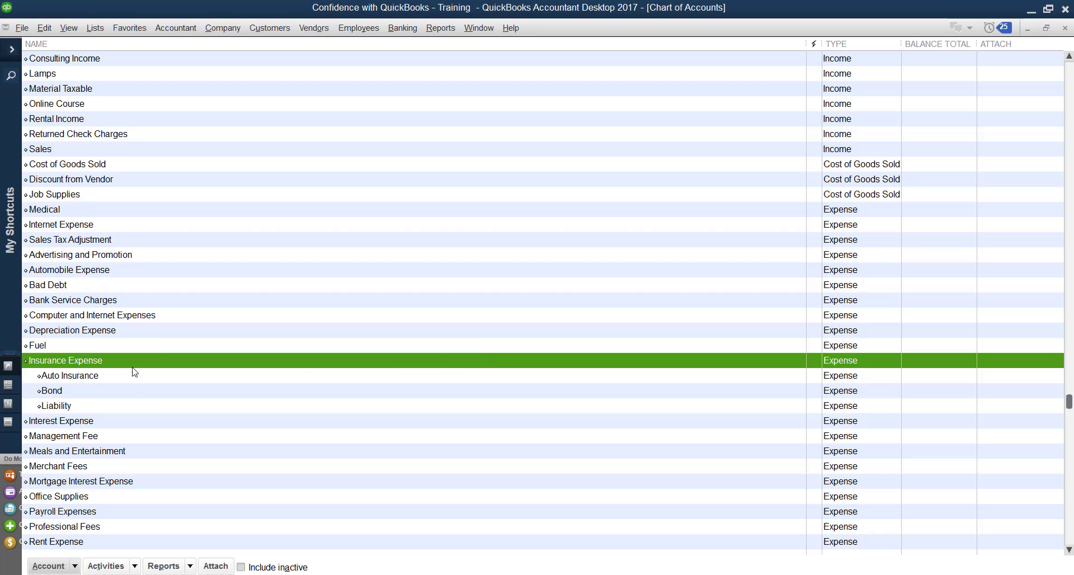
Step: Move Bond above Auto Insurance under Insurance Expense, and return Auto Insurance to the first place in the group
left_click(60, 396)
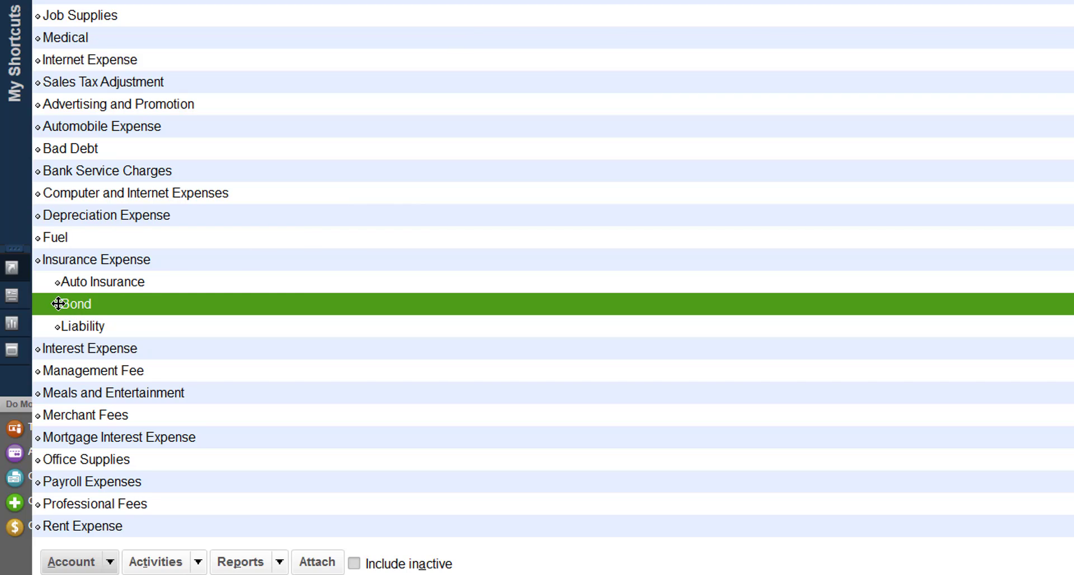
left_click_drag(58, 304, 95, 315)
left_click_drag(100, 316, 100, 317)
left_click_drag(78, 307, 58, 302)
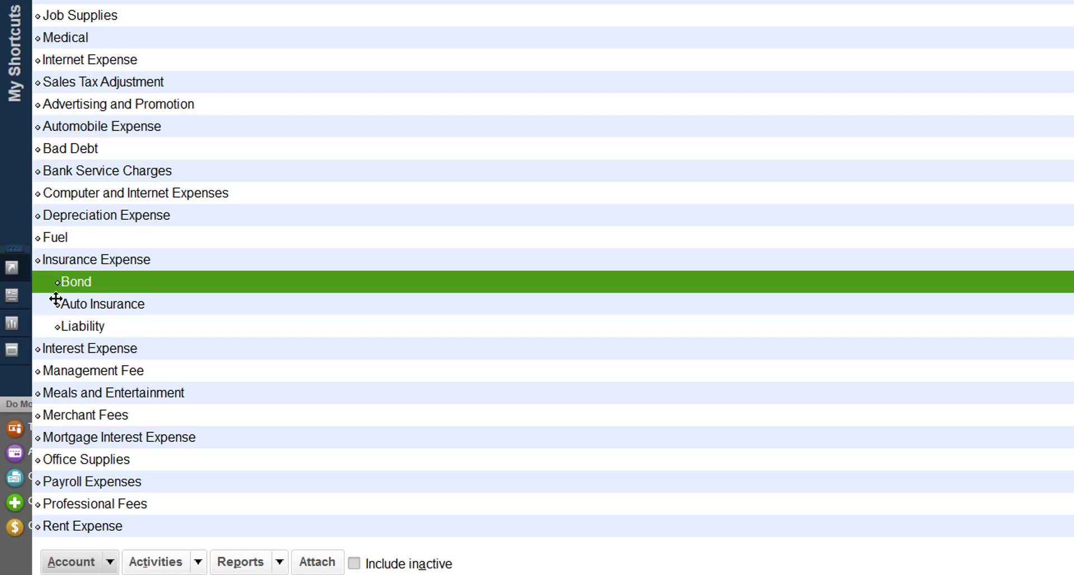
left_click(56, 304)
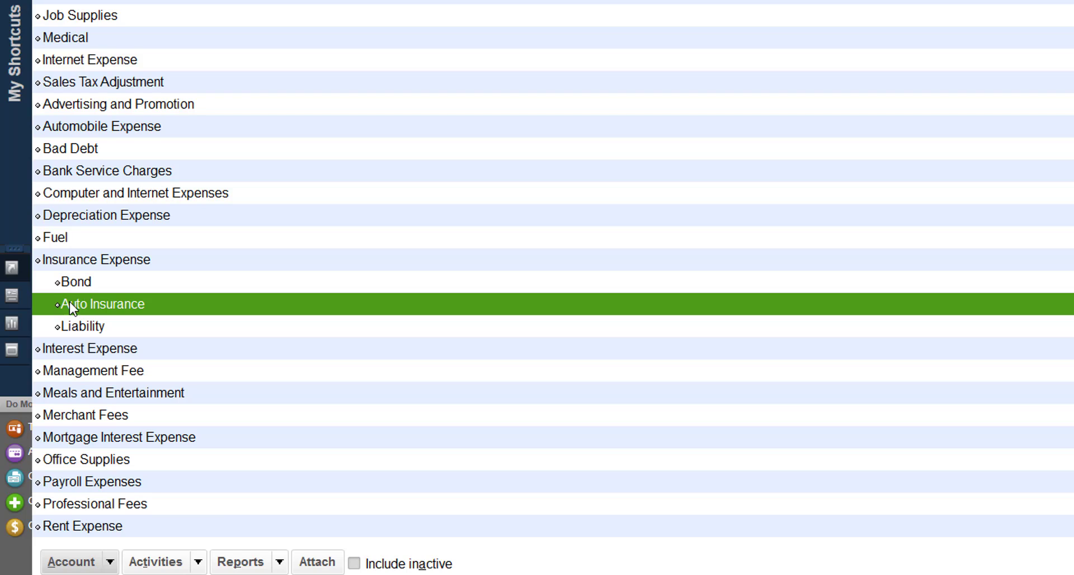
left_click_drag(59, 310, 57, 276)
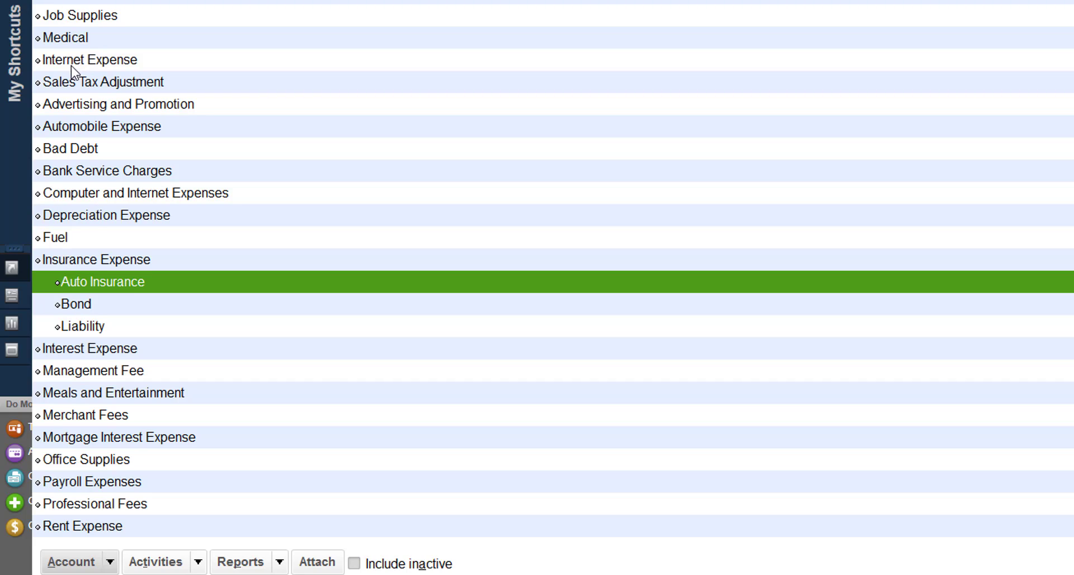
Step: Move the Medical expense account to its alphabetical place between Meals and Entertainment and Merchant Fees
left_click(56, 36)
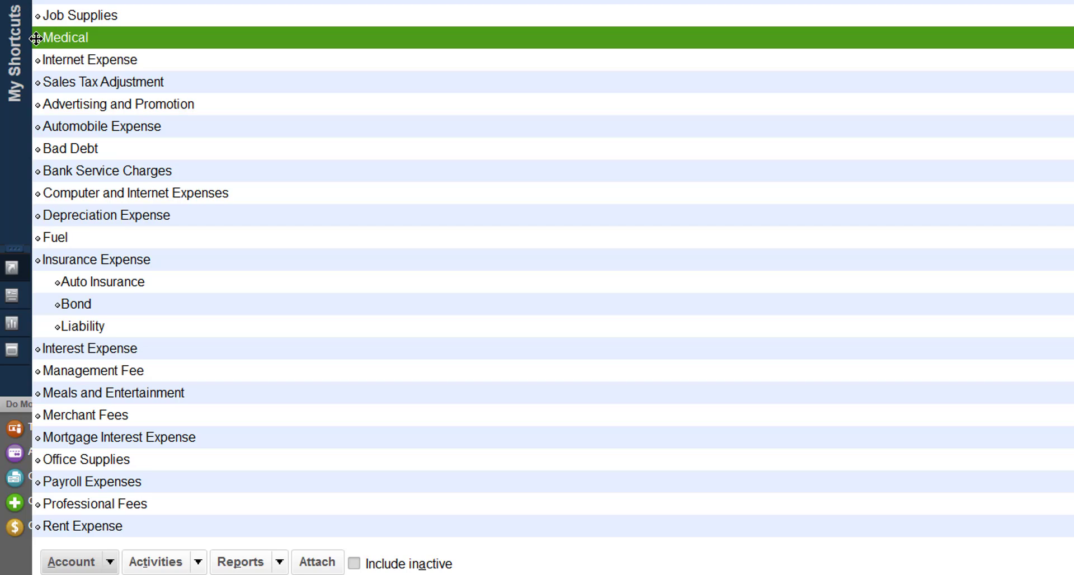
left_click_drag(36, 38, 93, 403)
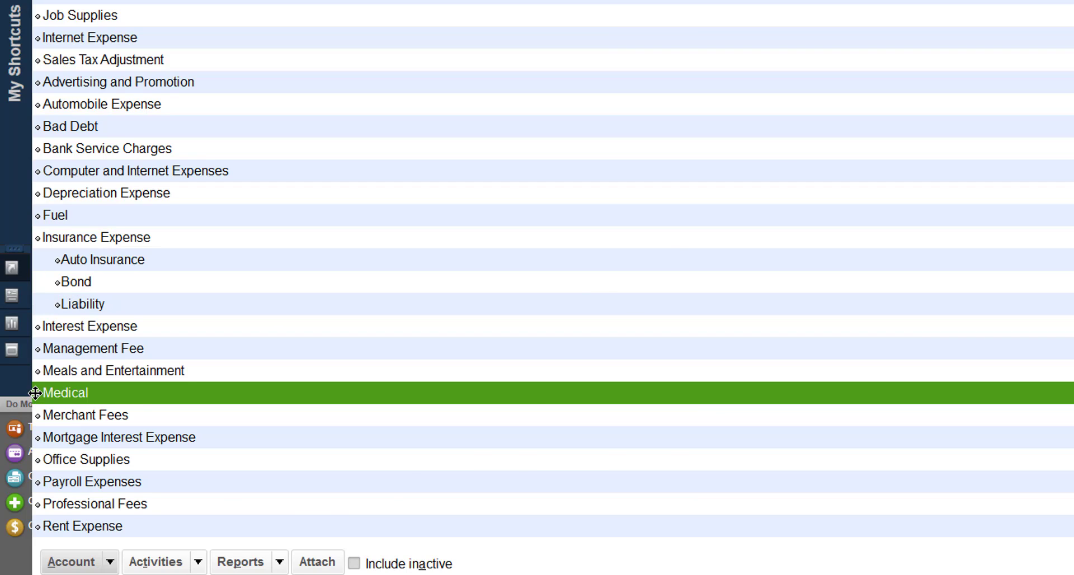
mouse_move(35, 392)
left_mouse_down()
mouse_move(98, 414)
mouse_move(33, 393)
left_mouse_up()
mouse_move(37, 394)
left_mouse_down()
mouse_move(52, 396)
mouse_move(46, 297)
mouse_move(48, 392)
left_mouse_up()
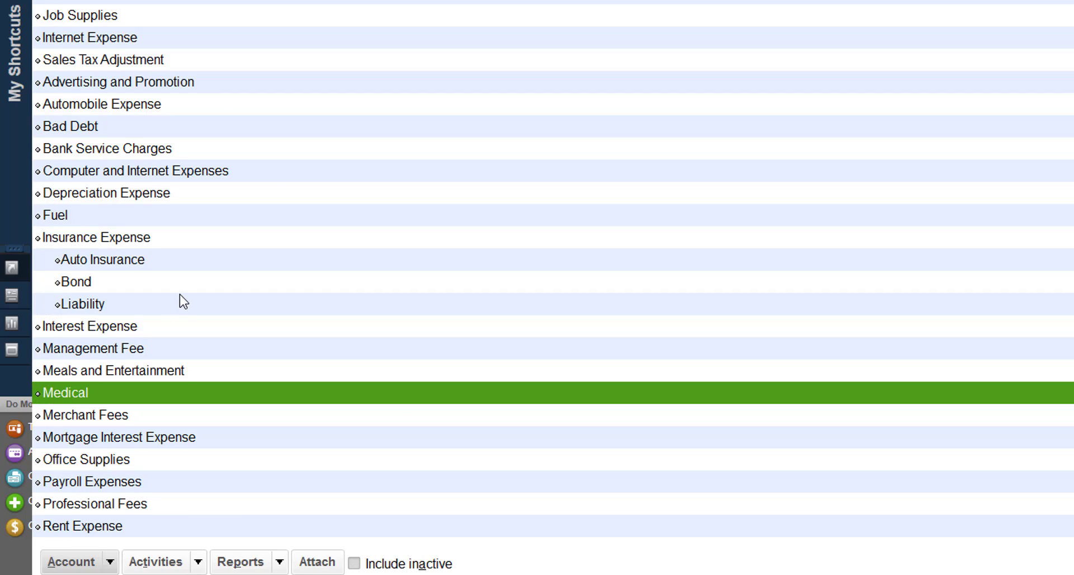